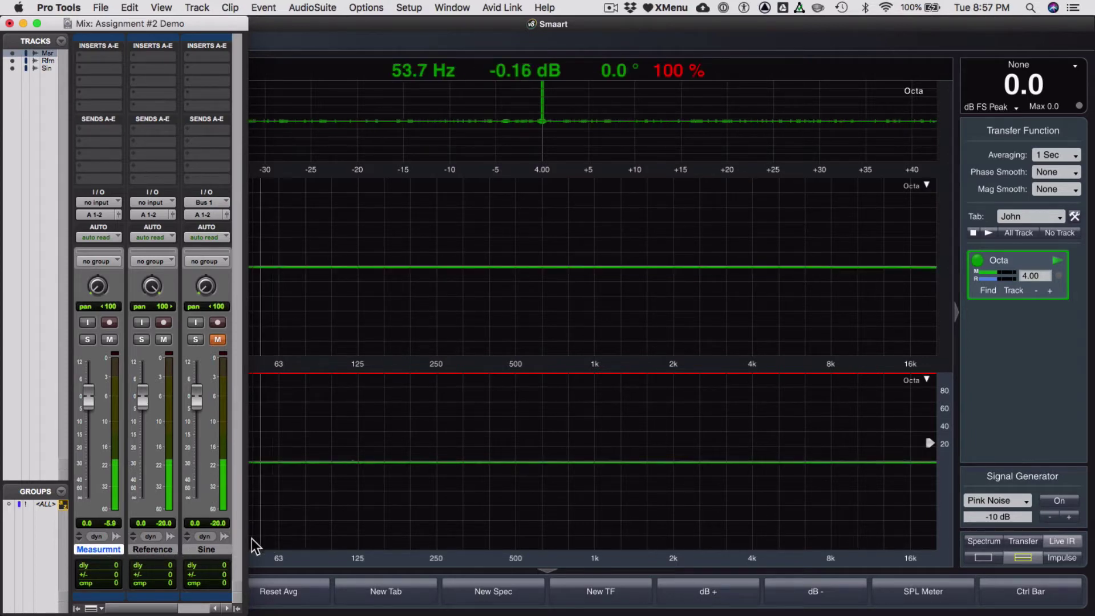
Step: Insert the mono EQ3 7-Band plug-in on the Measurement track
{"action": "left_click", "coordinate": [98, 67]}
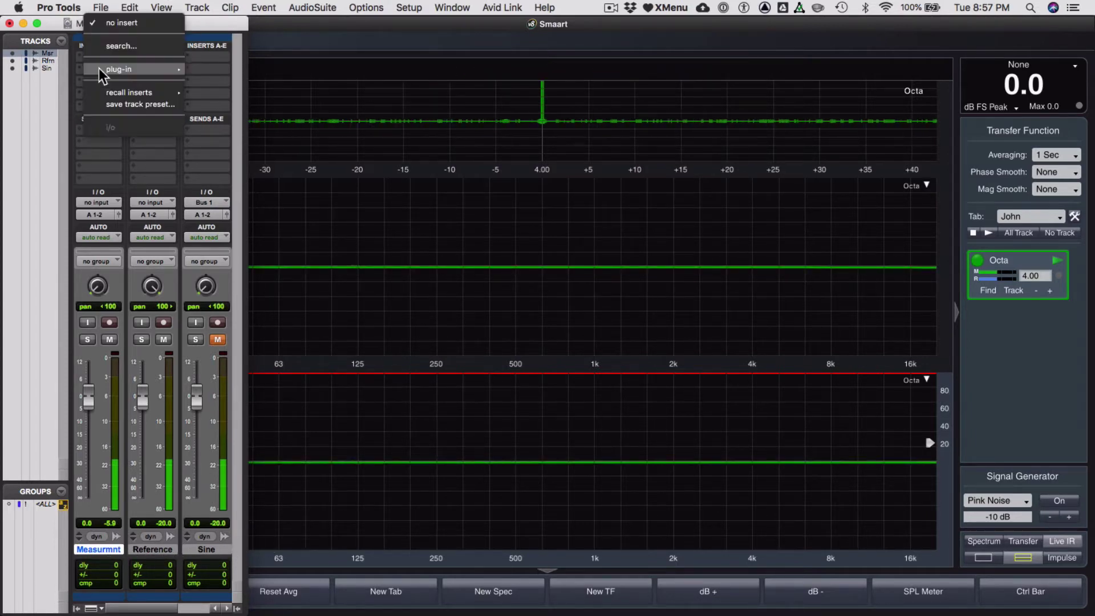
{"action": "mouse_move", "coordinate": [139, 69]}
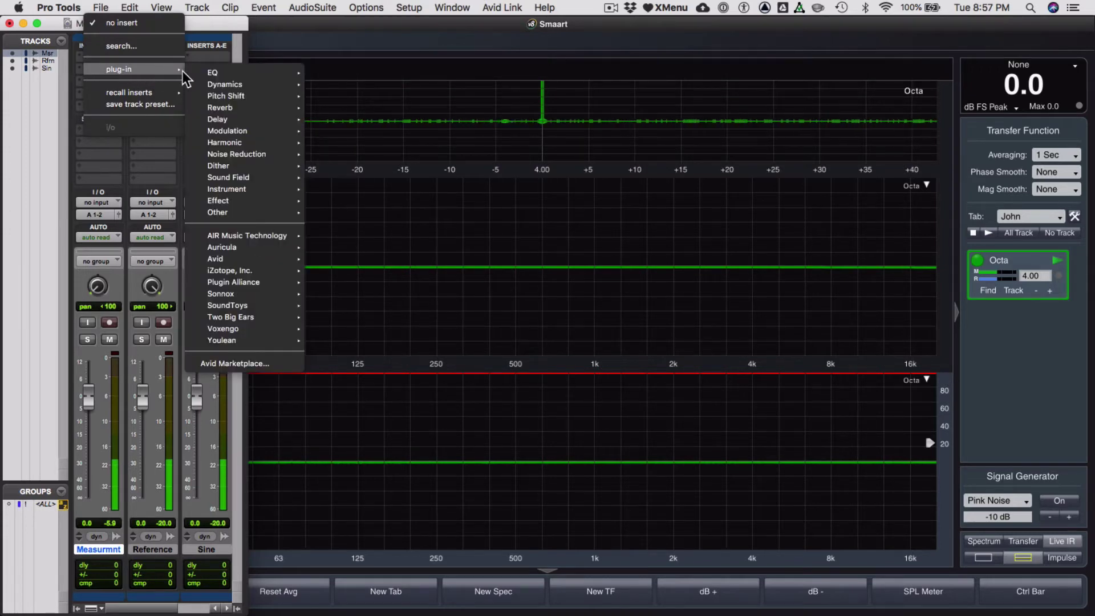
{"action": "mouse_move", "coordinate": [195, 69]}
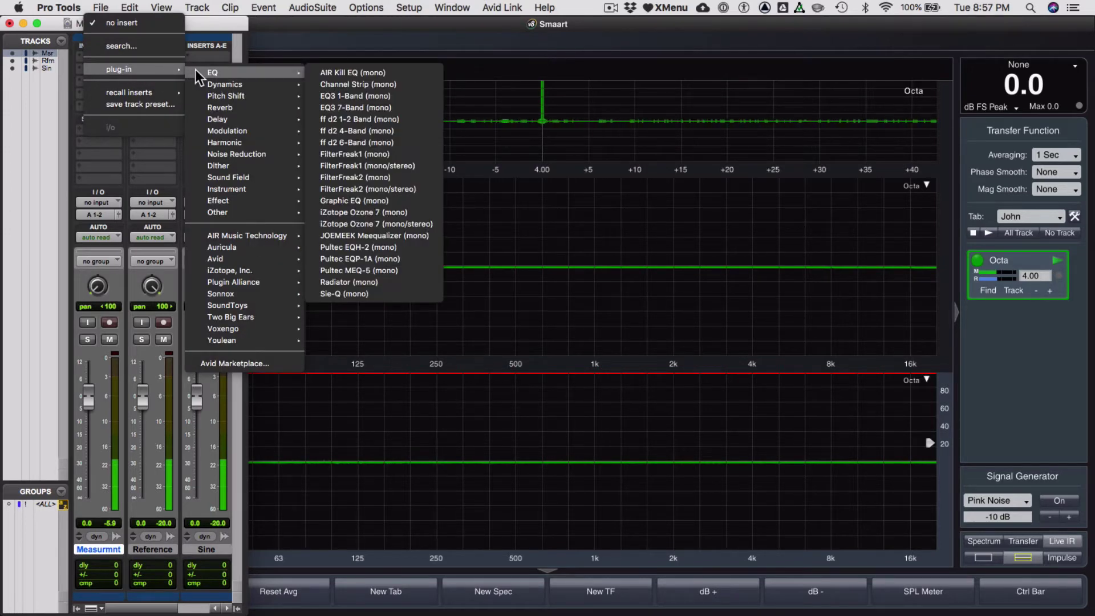
{"action": "left_click", "coordinate": [320, 107]}
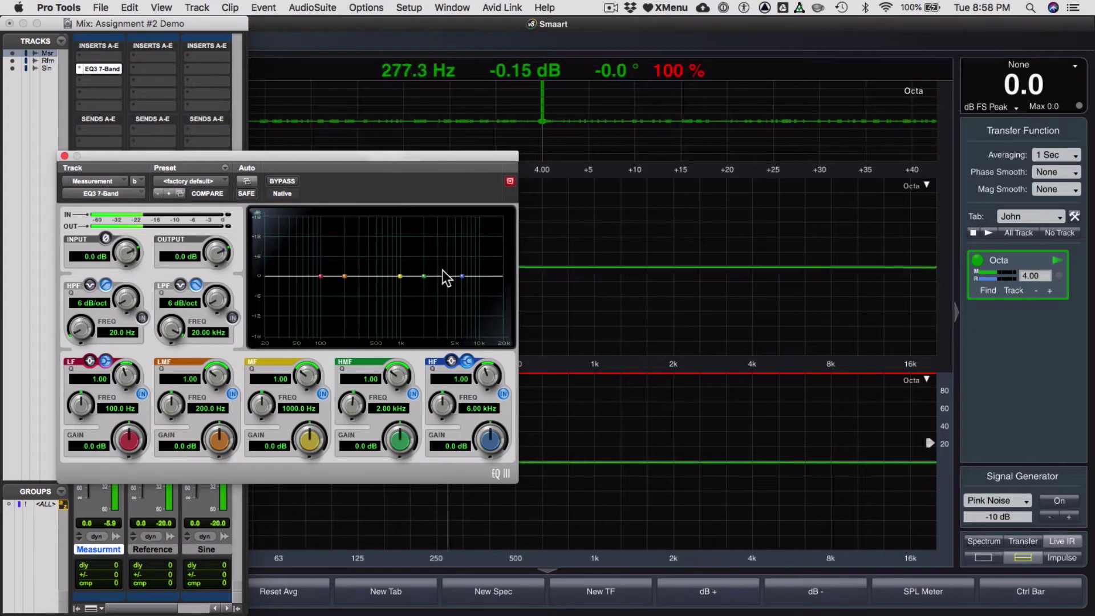
Step: Move the EQ window clear of the graphs and boost the HF shelf to 12.0 dB at 5.84 kHz
{"action": "mouse_move", "coordinate": [463, 278]}
{"action": "left_mouse_down"}
{"action": "mouse_move", "coordinate": [454, 226]}
{"action": "mouse_move", "coordinate": [454, 294]}
{"action": "mouse_move", "coordinate": [462, 280]}
{"action": "left_mouse_up"}
{"action": "left_click", "coordinate": [462, 279], "text": "alt"}
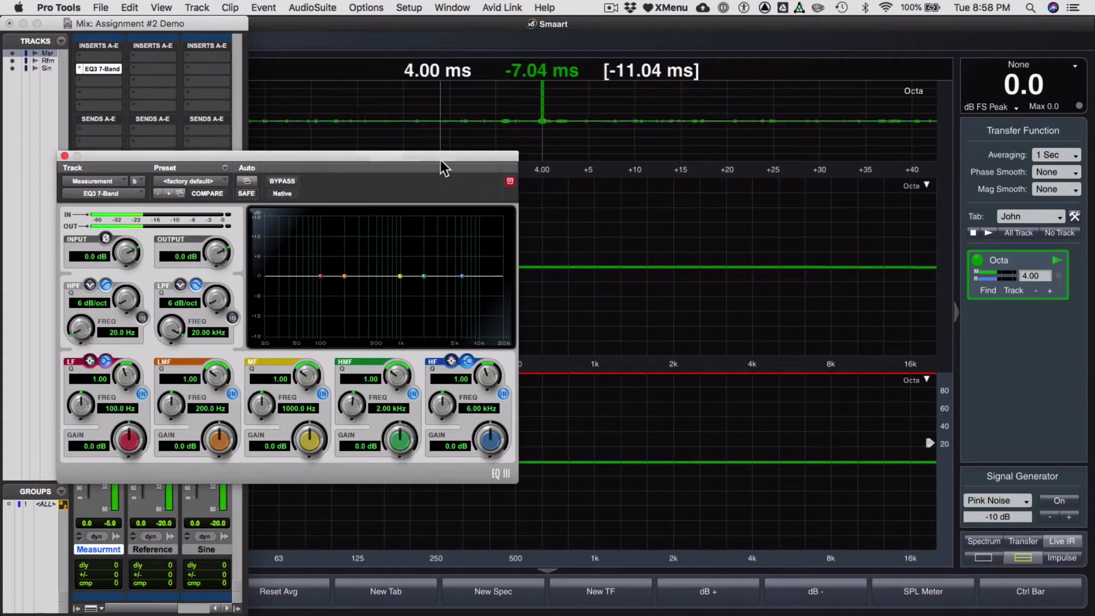
{"action": "left_click_drag", "start_coordinate": [440, 160], "coordinate": [288, 210]}
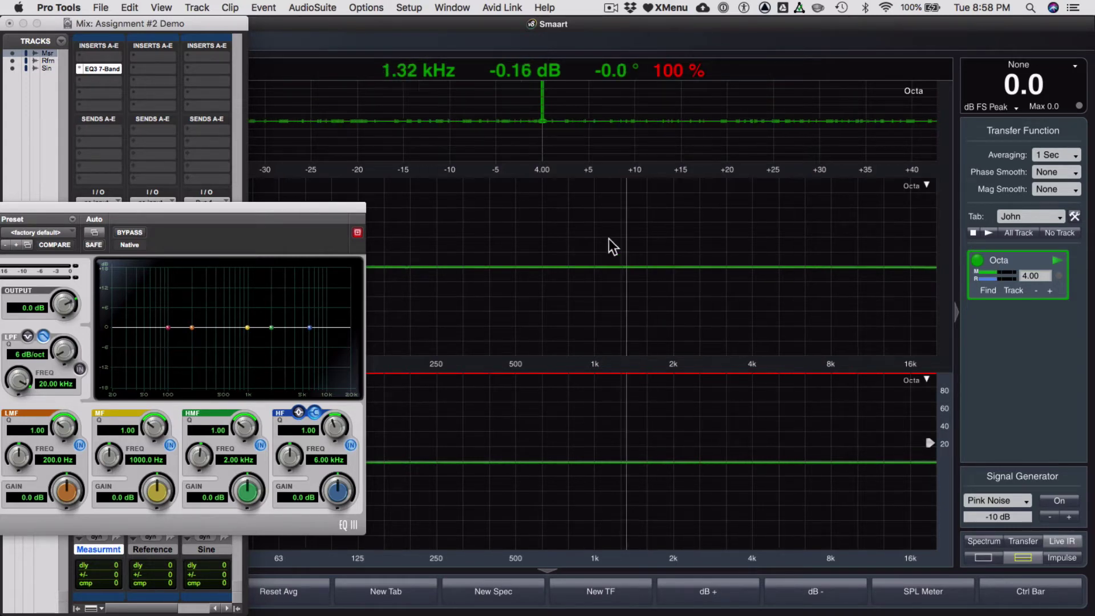
{"action": "left_click_drag", "start_coordinate": [273, 205], "coordinate": [239, 255]}
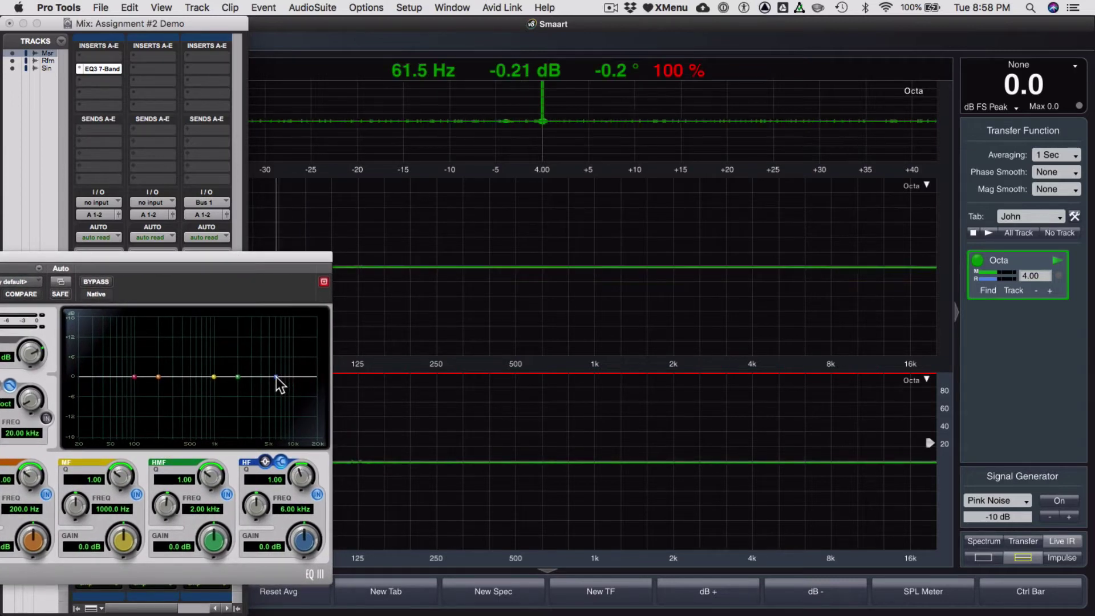
{"action": "left_click_drag", "start_coordinate": [276, 378], "coordinate": [274, 338]}
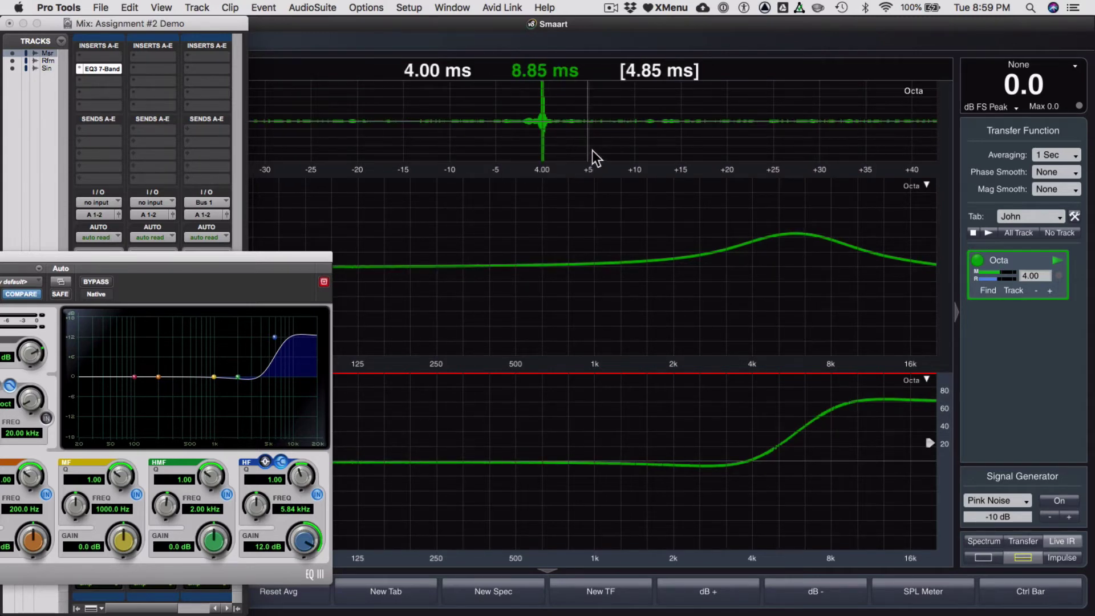
Step: Inspect the impulse response around 4.00 ms in Smaart, and back in Pro Tools cut the HF shelf to -9.8 dB at 4.34 kHz and reset it
{"action": "left_click_drag", "start_coordinate": [575, 161], "coordinate": [522, 77]}
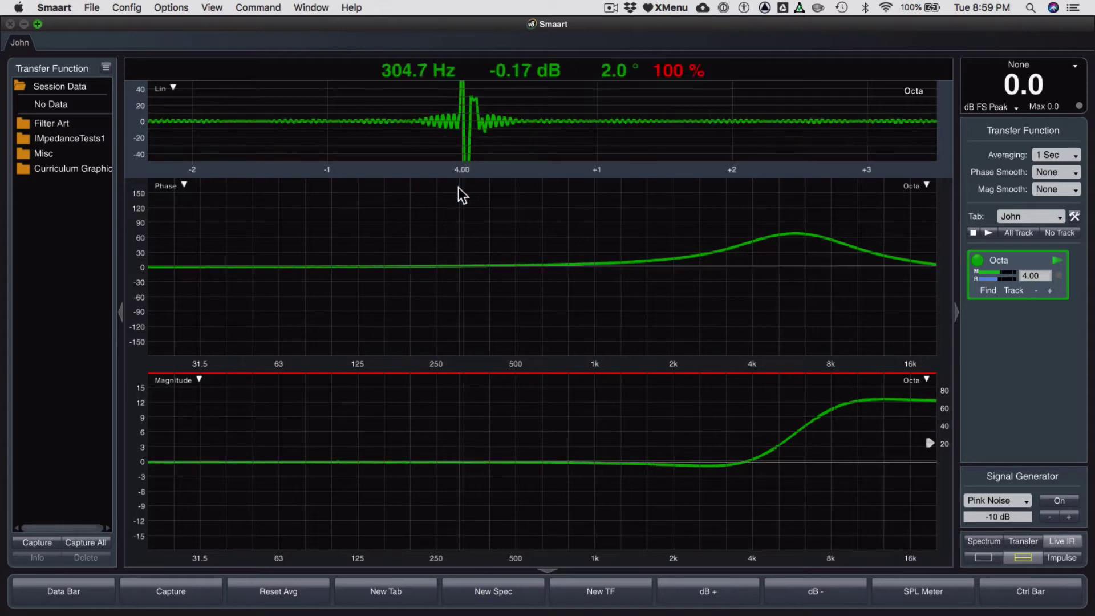
{"action": "key", "text": "super+Tab"}
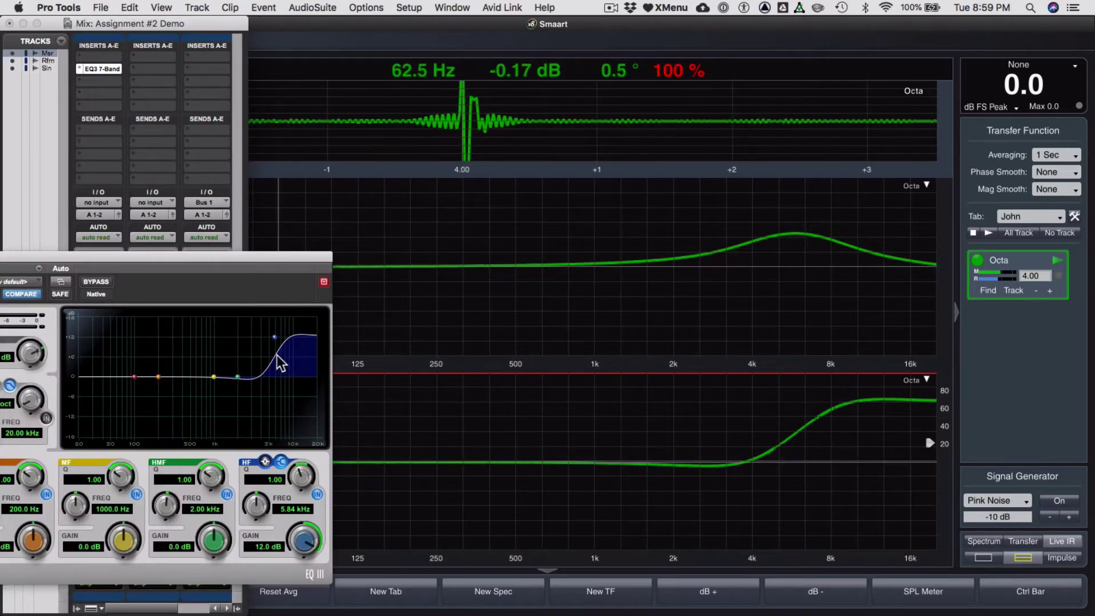
{"action": "left_click_drag", "start_coordinate": [275, 339], "coordinate": [266, 408]}
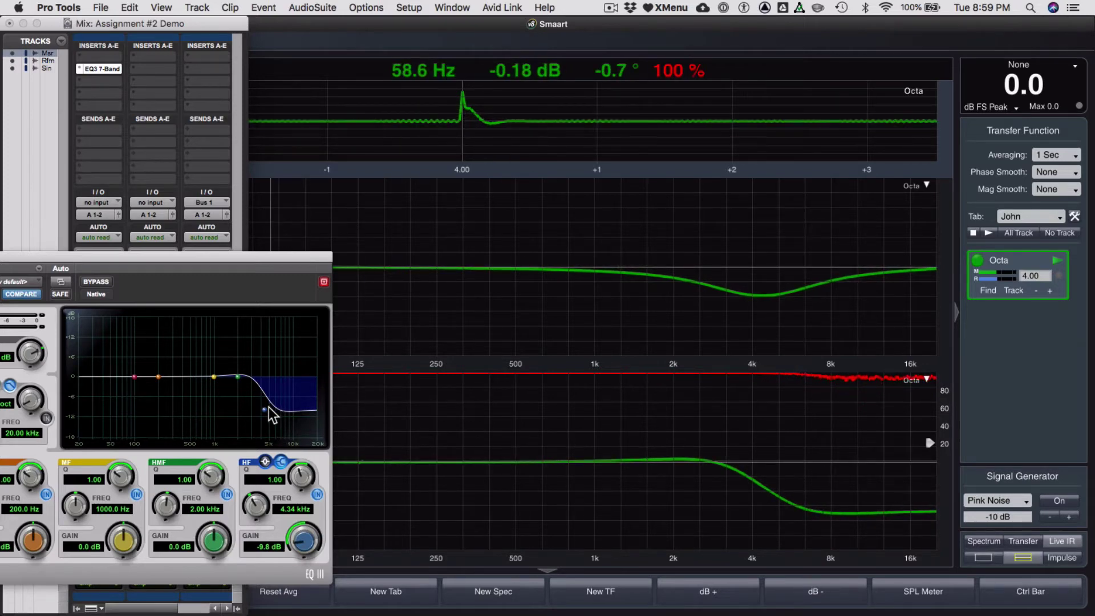
{"action": "left_click_drag", "start_coordinate": [270, 416], "coordinate": [269, 382]}
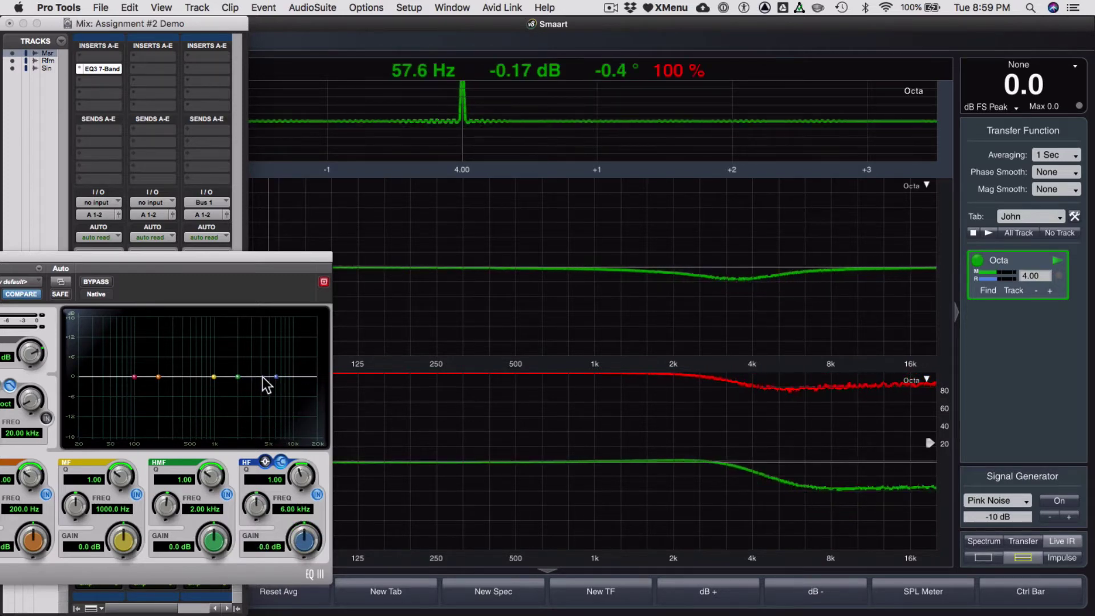
Step: Try boosts and a cut on the LF shelf, ending at 6.3 dB at 85.2 Hz, and boost the HF shelf to 7.5 dB at 5.50 kHz
{"action": "left_click_drag", "start_coordinate": [129, 373], "coordinate": [129, 334]}
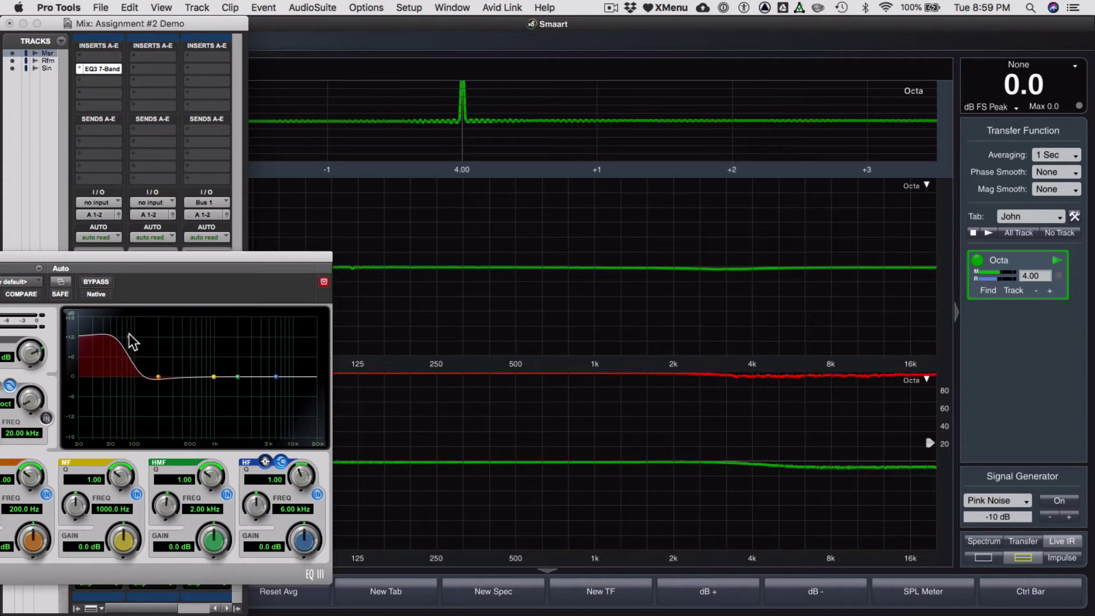
{"action": "left_click_drag", "start_coordinate": [170, 258], "coordinate": [861, 351]}
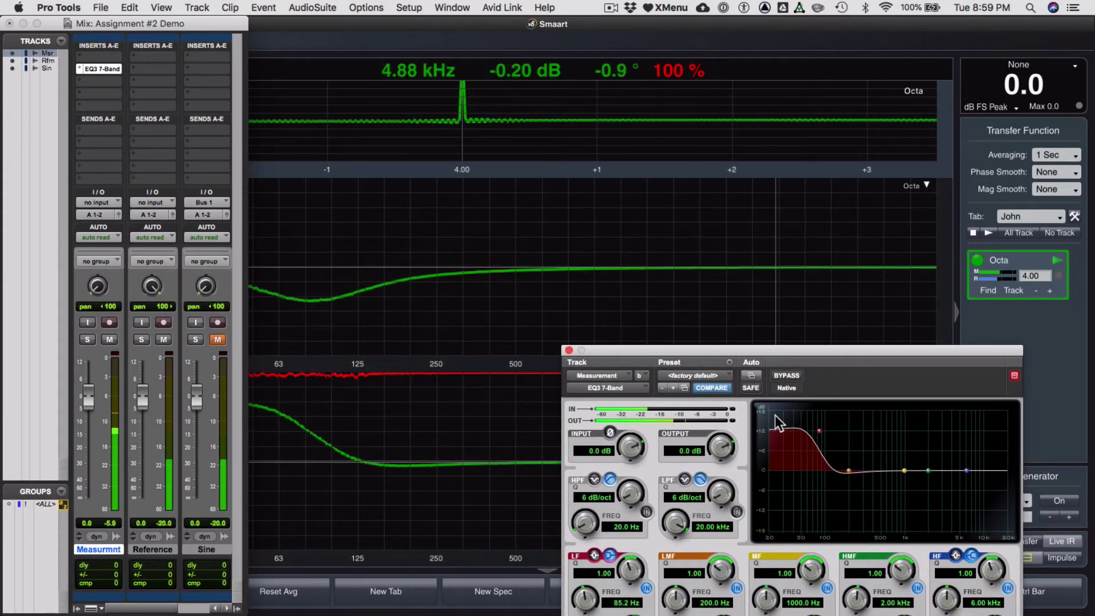
{"action": "left_click_drag", "start_coordinate": [821, 431], "coordinate": [823, 491]}
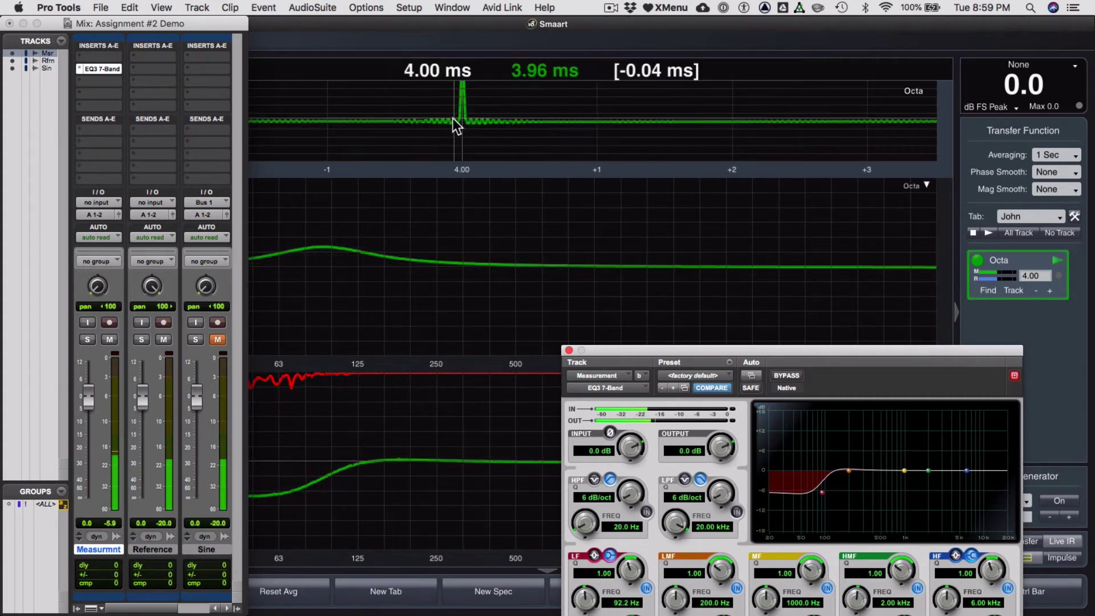
{"action": "left_click_drag", "start_coordinate": [822, 494], "coordinate": [819, 450]}
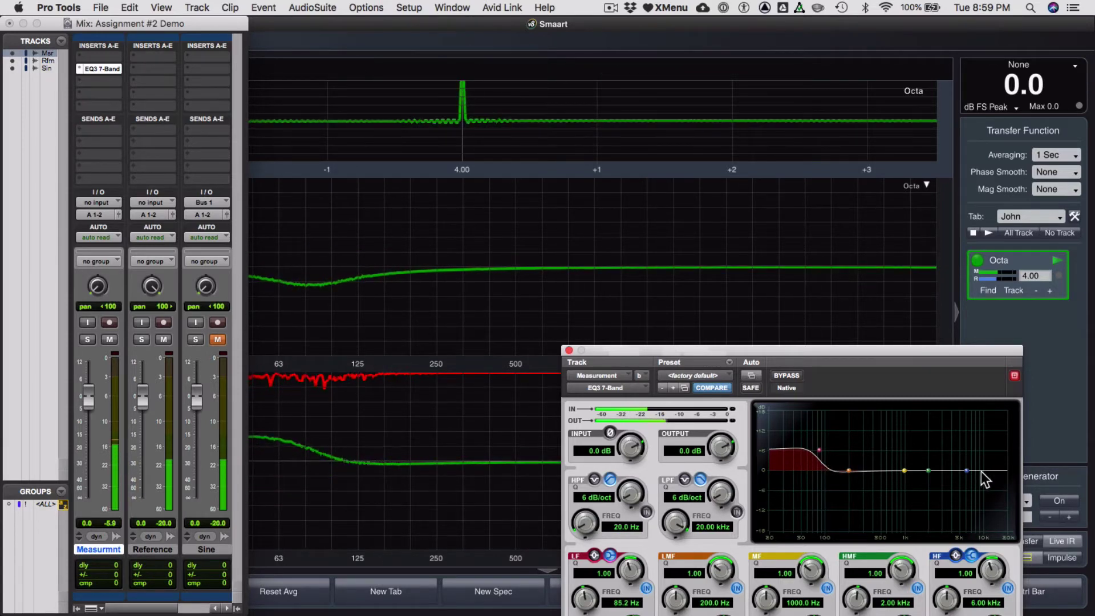
{"action": "left_click_drag", "start_coordinate": [967, 471], "coordinate": [964, 450]}
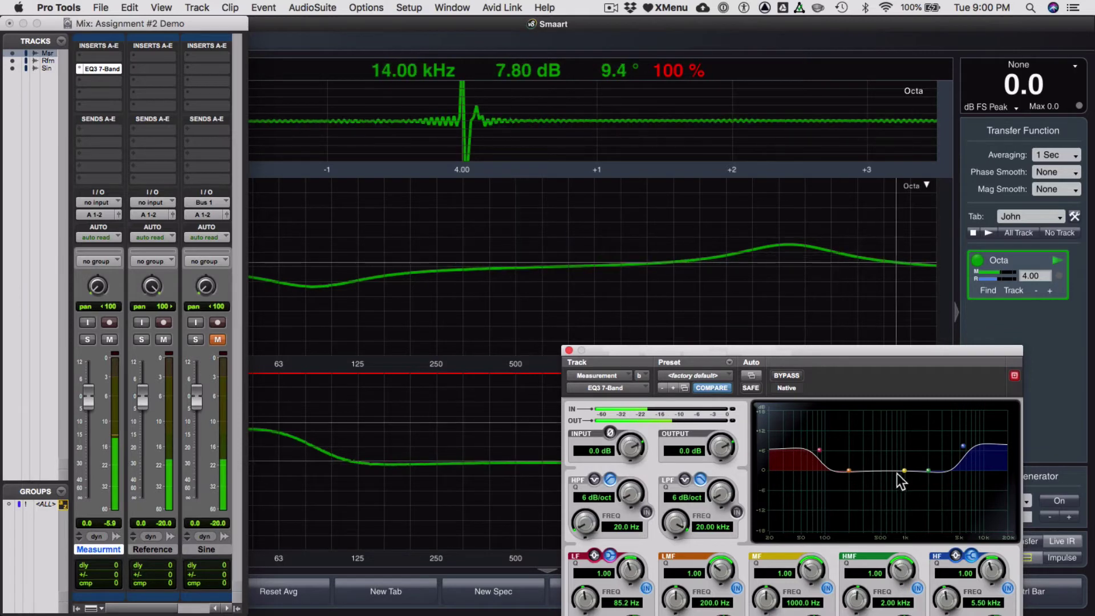
Step: Narrow the MF band to a Q of 7.08, cut it to -10.2 dB at 771.3 Hz, and view its response in Smaart
{"action": "mouse_move", "coordinate": [904, 471]}
{"action": "left_mouse_down"}
{"action": "mouse_move", "coordinate": [905, 427]}
{"action": "mouse_move", "coordinate": [893, 486]}
{"action": "left_mouse_up"}
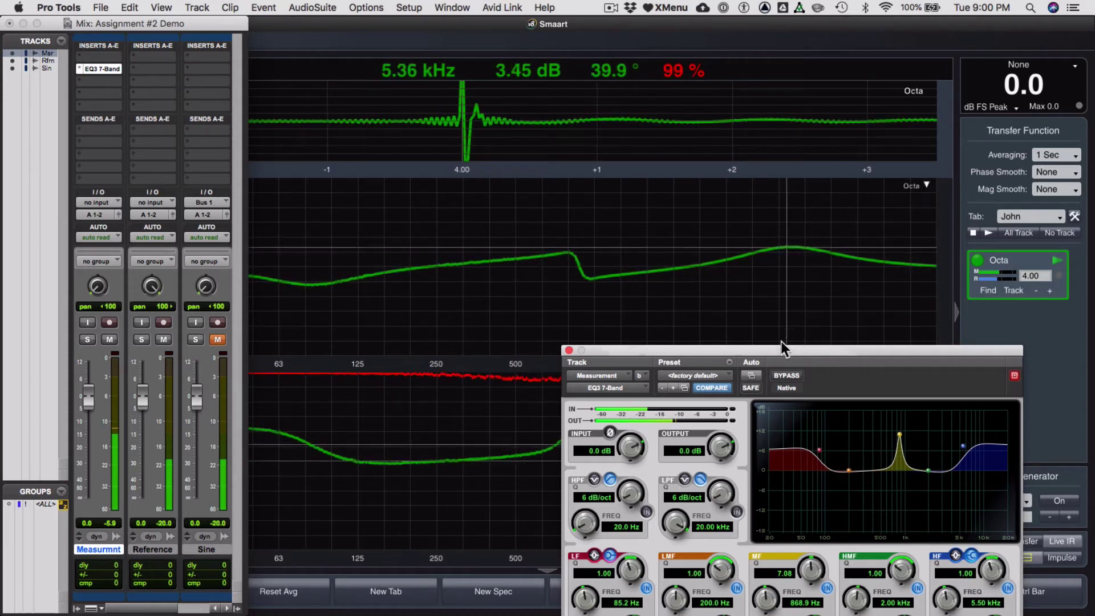
{"action": "left_click_drag", "start_coordinate": [639, 355], "coordinate": [717, 282]}
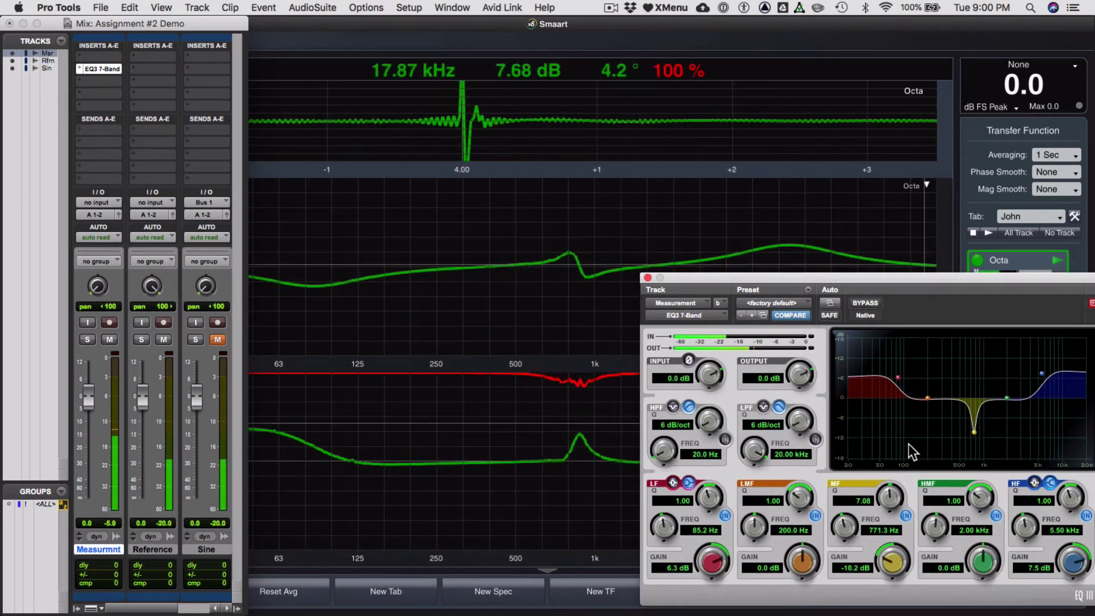
{"action": "left_click", "coordinate": [582, 467]}
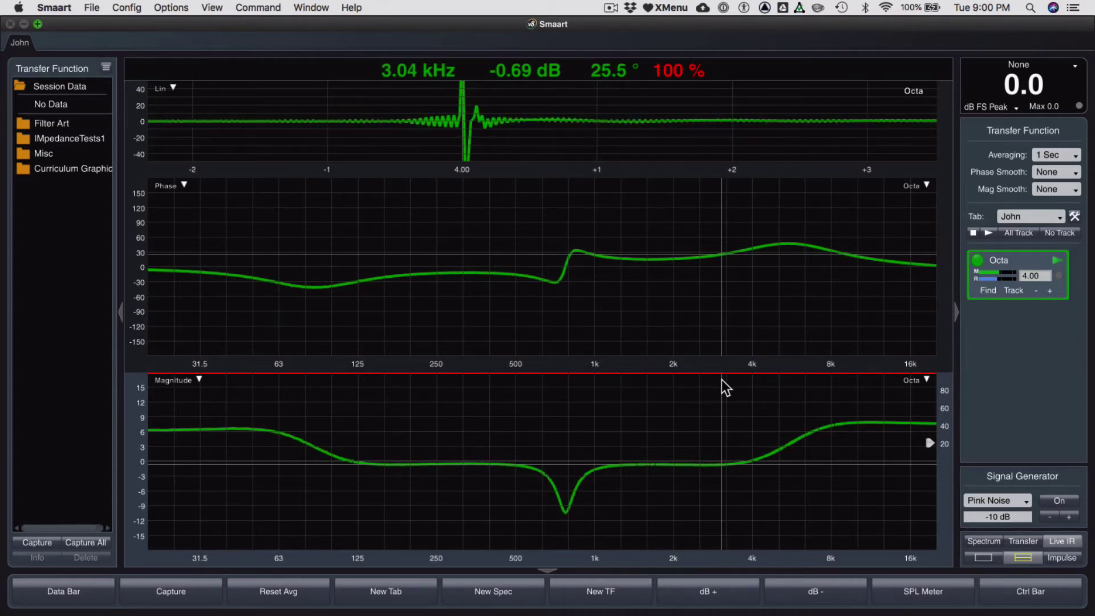
{"action": "key", "text": "super+Tab"}
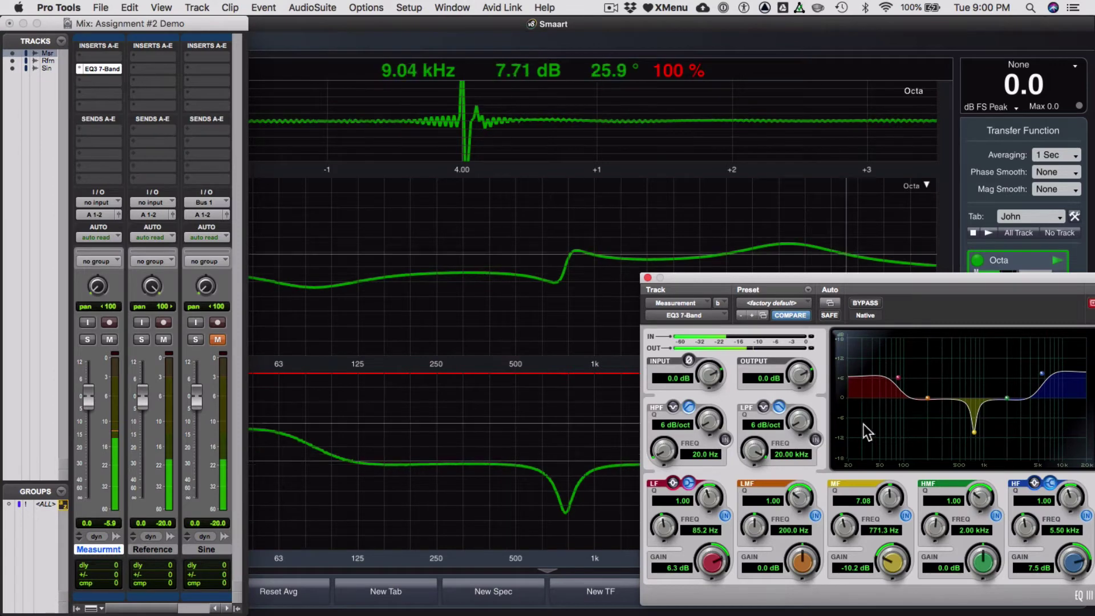
Step: Bypass the EQ, check the magnitude and phase traces in Smaart, and return to Pro Tools
{"action": "left_click", "coordinate": [864, 304]}
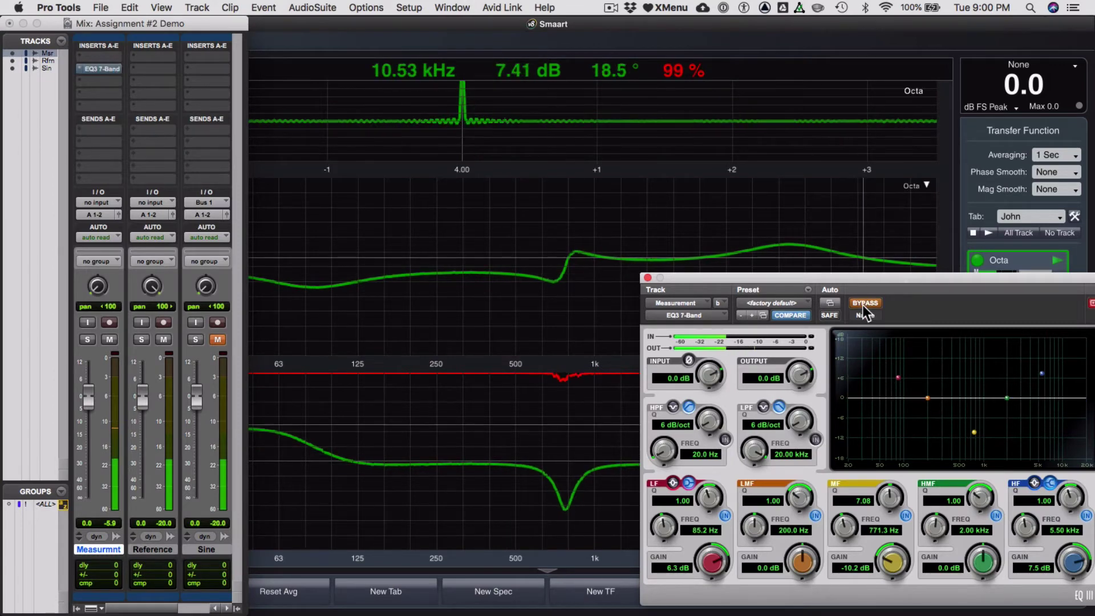
{"action": "left_click", "coordinate": [388, 416]}
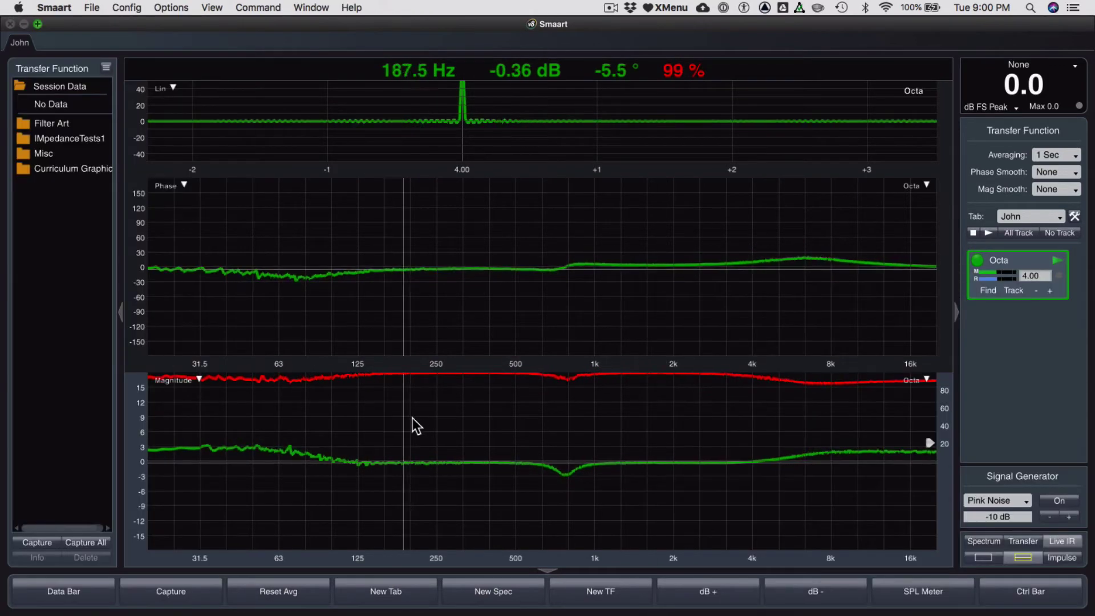
{"action": "key", "text": "super+Tab"}
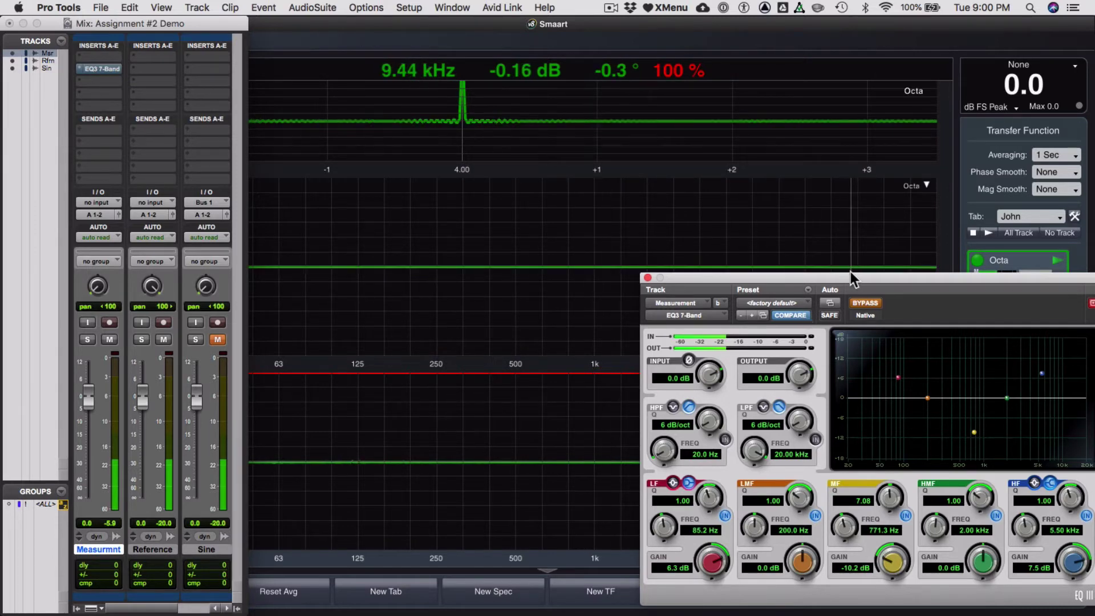
Step: Enable the EQ's high-pass filter and set its frequency to 200 Hz at 6 dB/oct
{"action": "left_click_drag", "start_coordinate": [845, 276], "coordinate": [866, 197]}
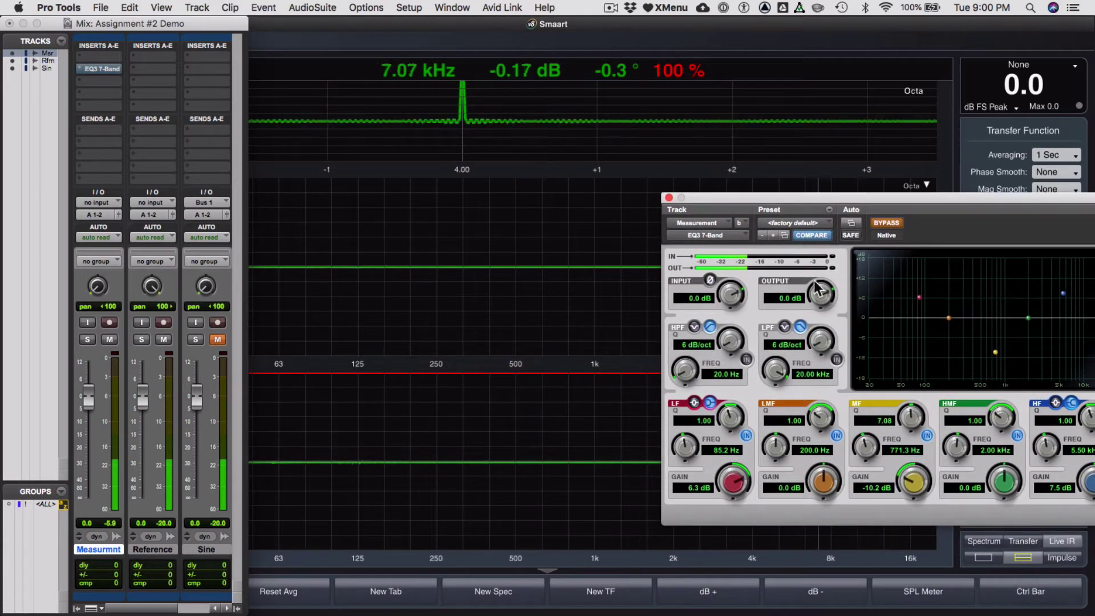
{"action": "left_click", "coordinate": [745, 359]}
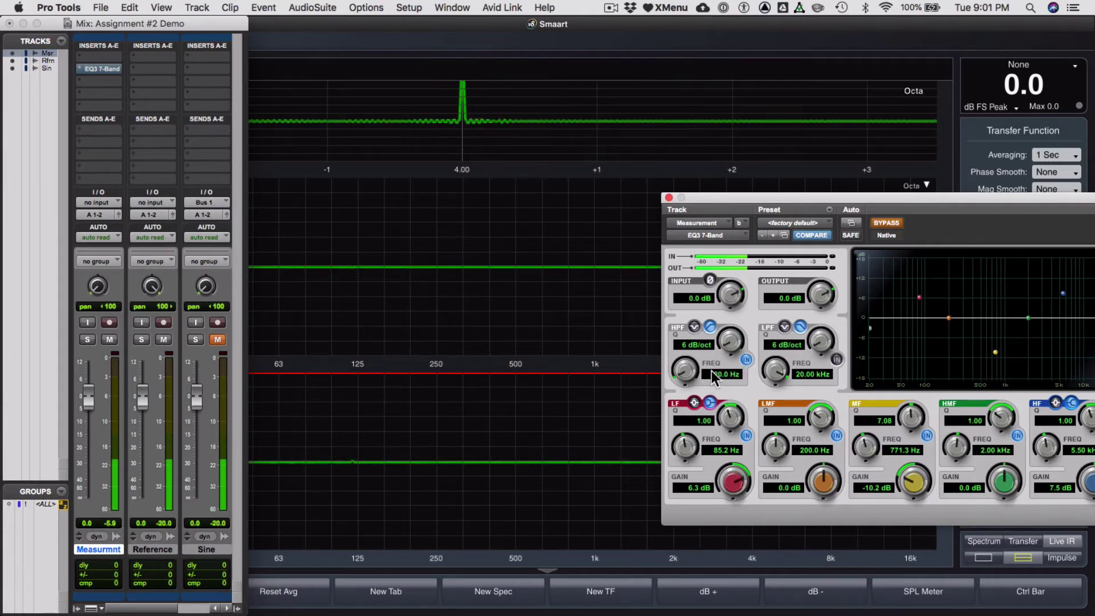
{"action": "left_click", "coordinate": [713, 374]}
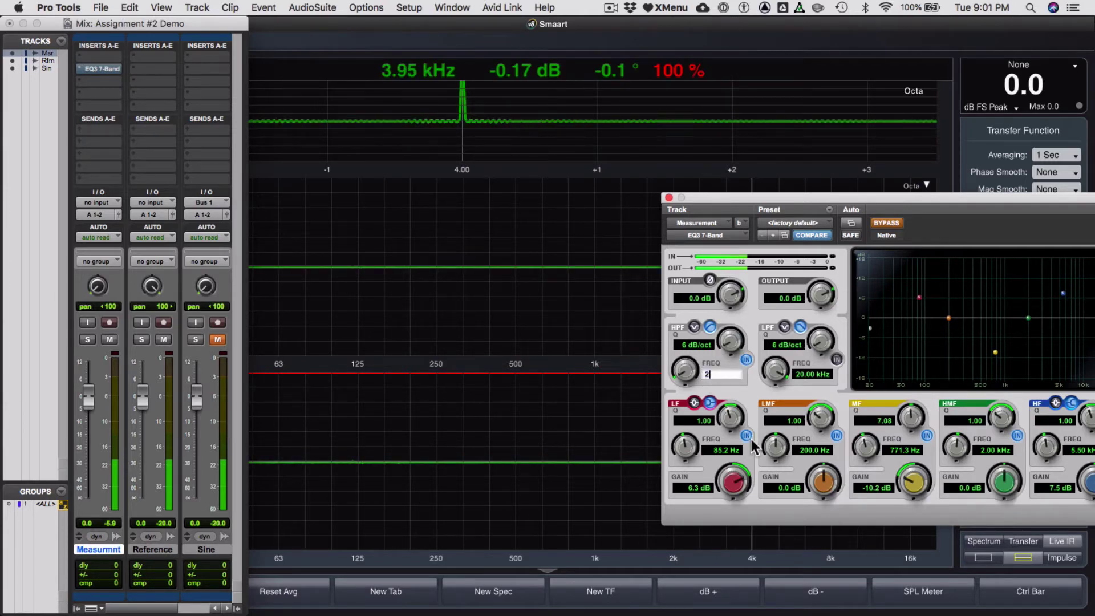
{"action": "key", "text": "Return"}
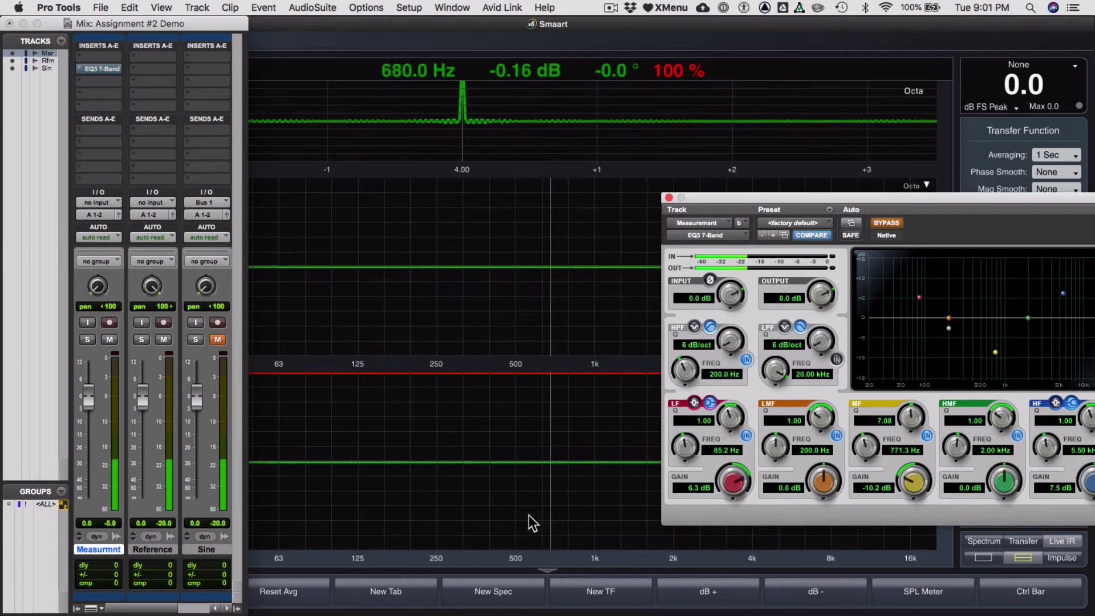
Step: Switch the EQ bypass off and on again, and reload the factory default preset
{"action": "left_click", "coordinate": [882, 223]}
{"action": "left_click", "coordinate": [882, 223]}
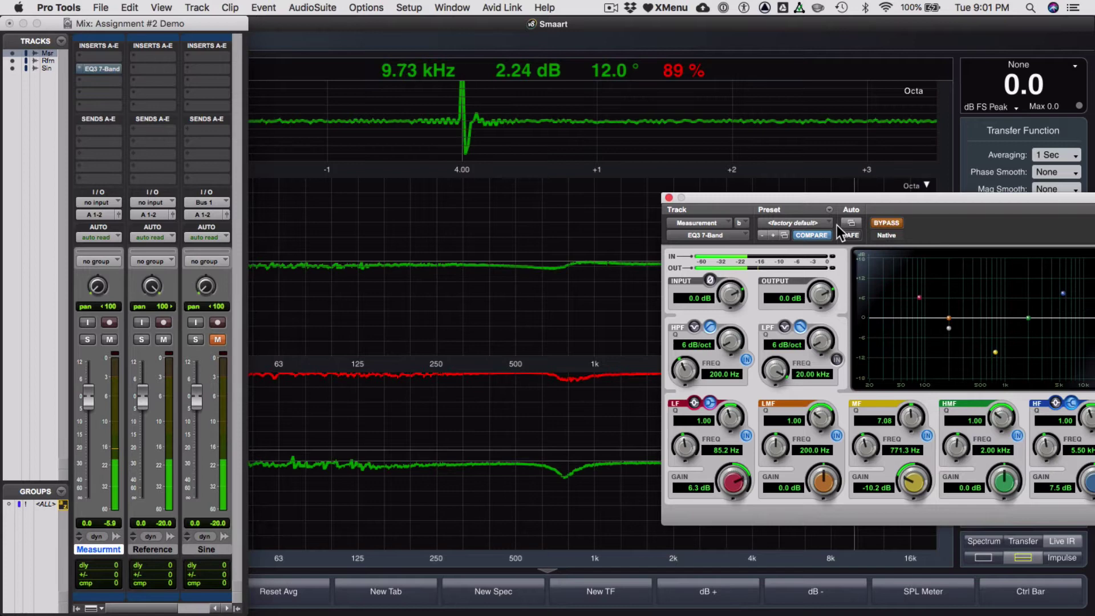
{"action": "left_click", "coordinate": [803, 222]}
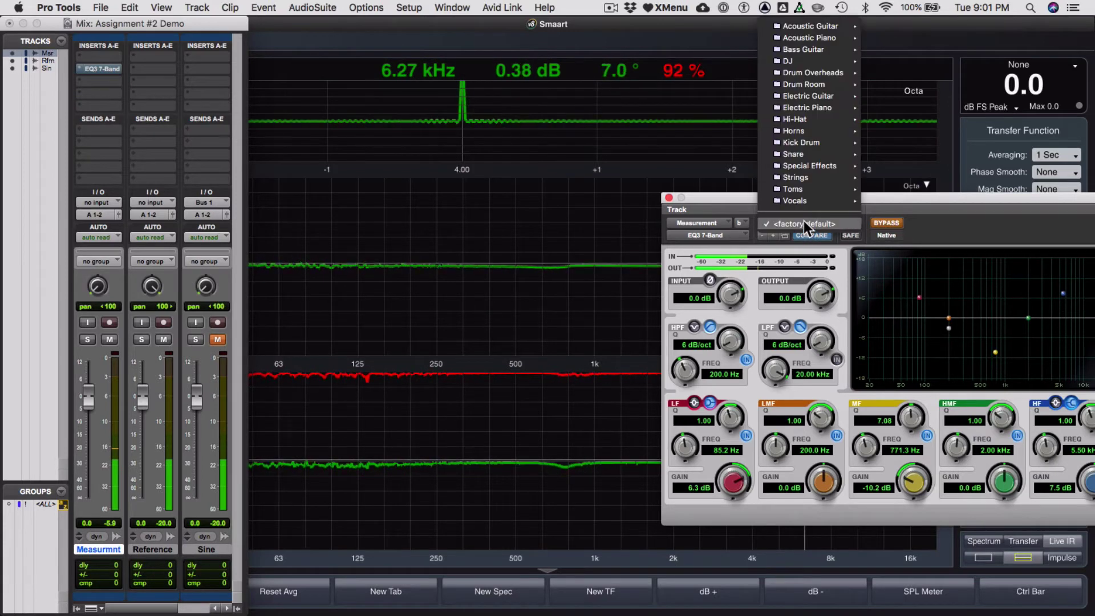
{"action": "left_click", "coordinate": [803, 223]}
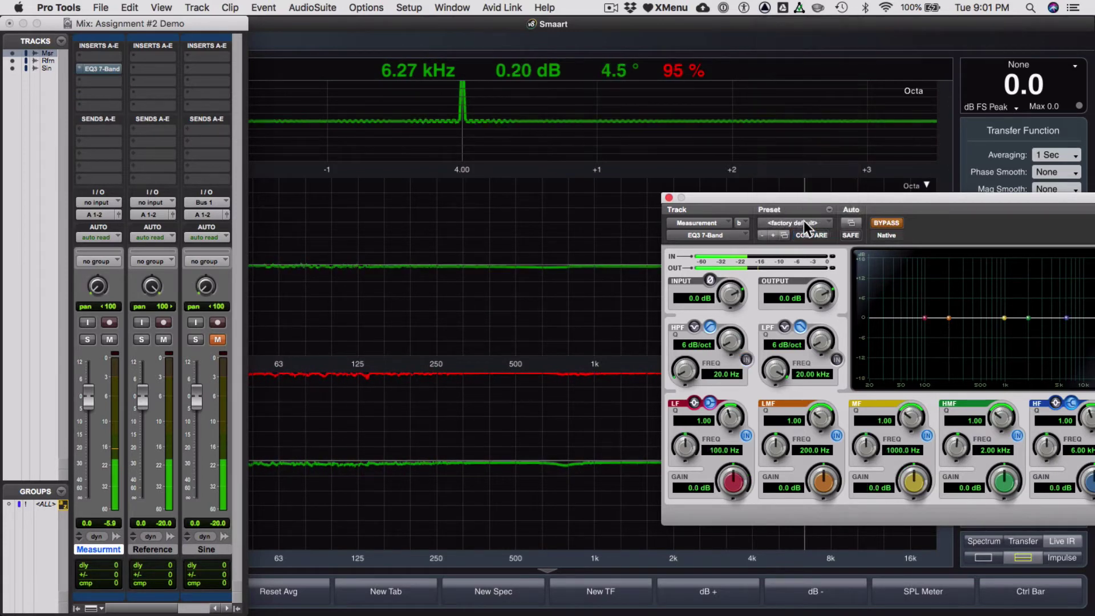
Step: Enable the high-pass filter at 200 Hz with a 6 dB/oct slope and take the EQ out of bypass
{"action": "left_click", "coordinate": [724, 374]}
{"action": "type", "text": "200"}
{"action": "key", "text": "Return"}
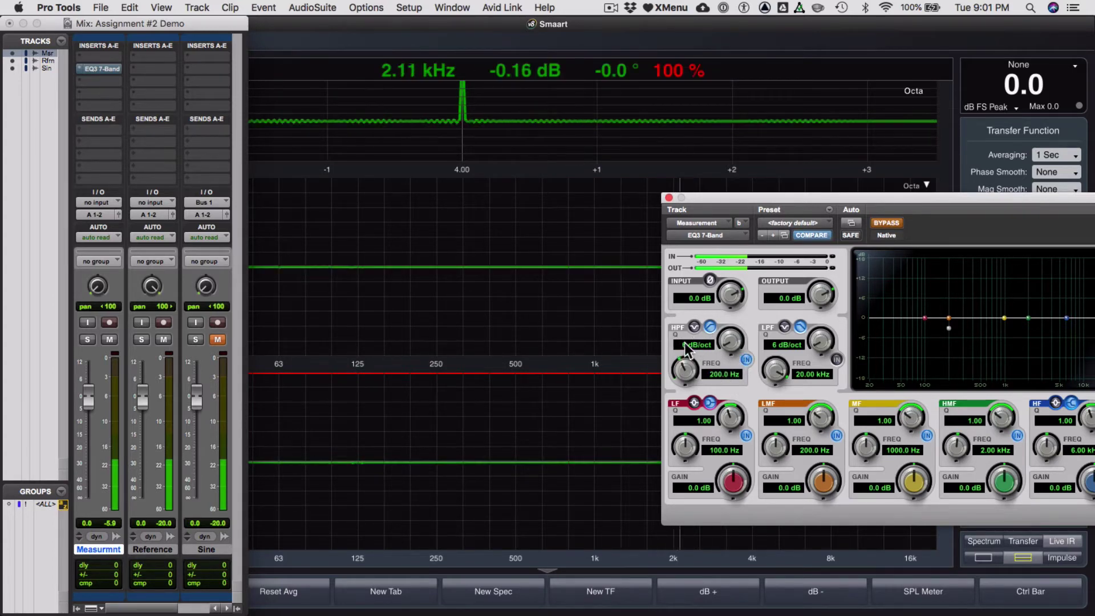
{"action": "left_click", "coordinate": [884, 223]}
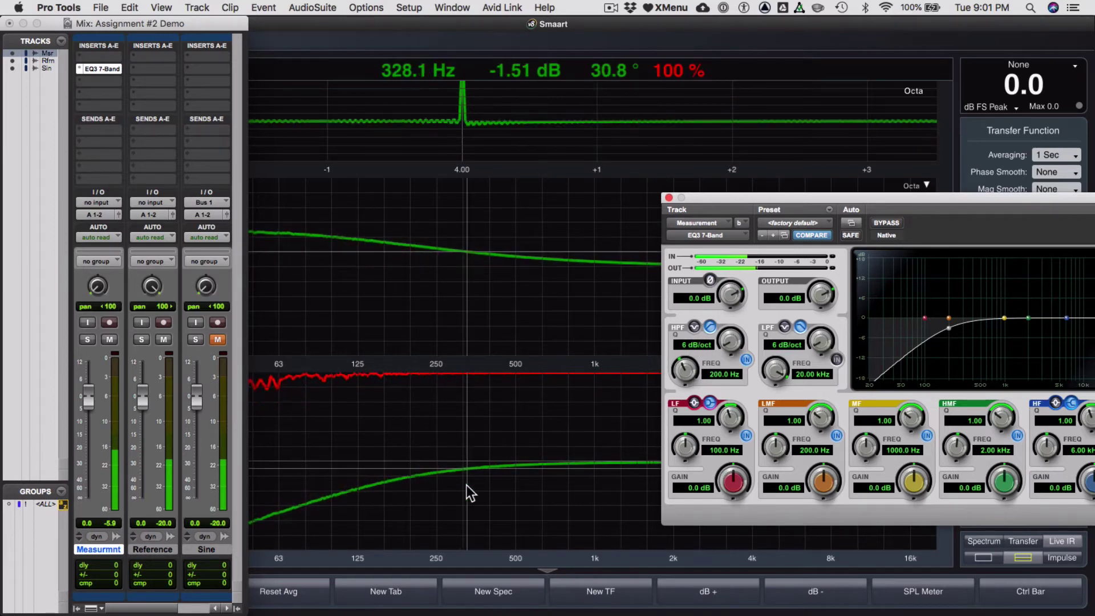
Step: Switch to Smaart and capture the live trace, named with the first name followed by ".1stOrderHPF"
{"action": "left_click", "coordinate": [454, 511]}
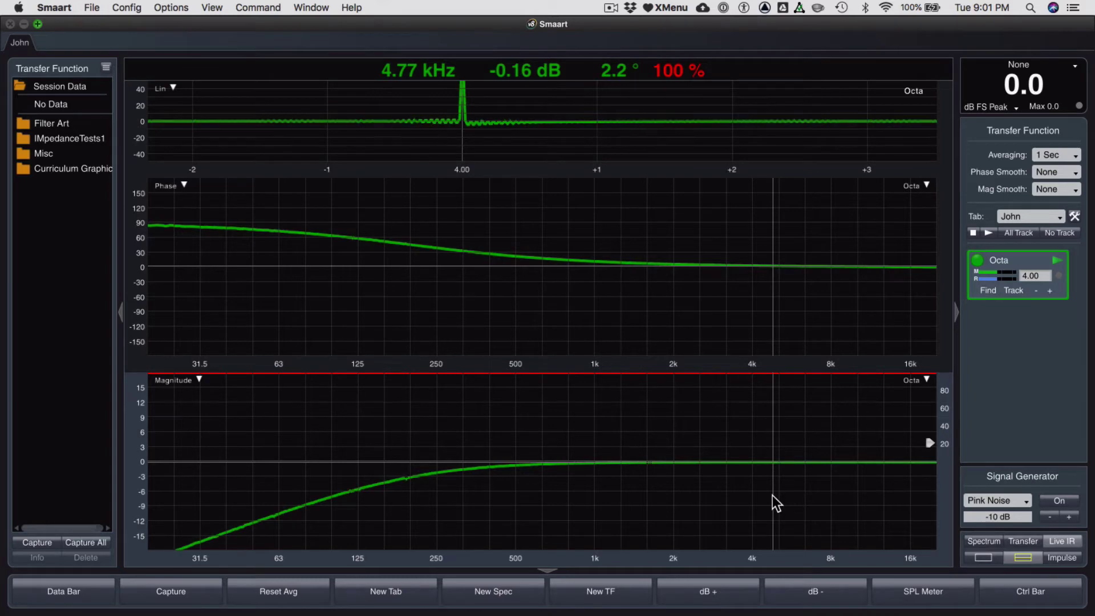
{"action": "key", "text": "space"}
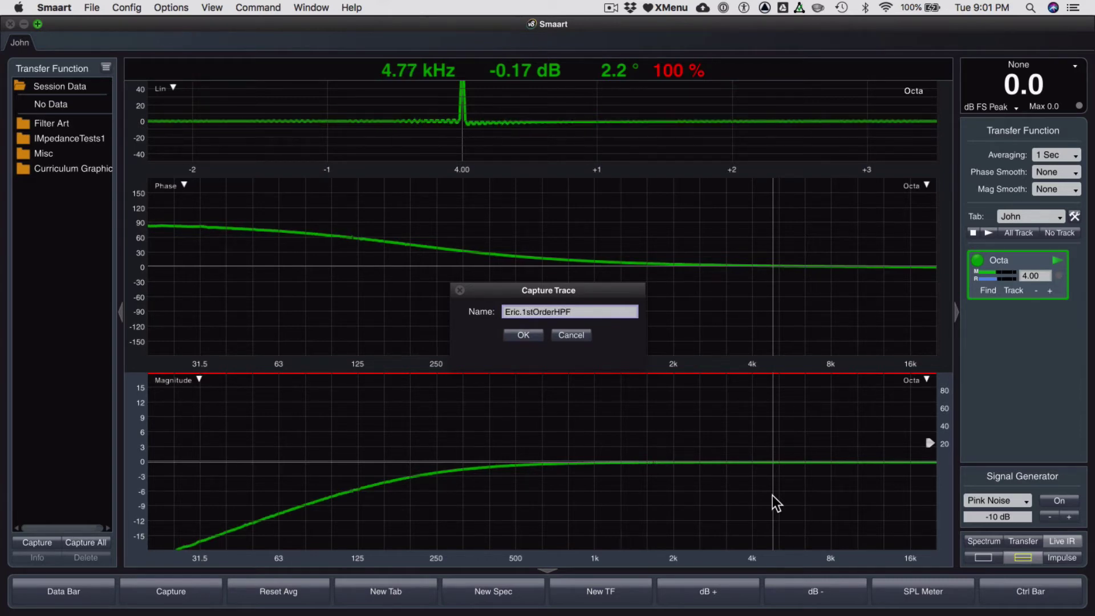
{"action": "left_click_drag", "start_coordinate": [597, 312], "coordinate": [523, 312]}
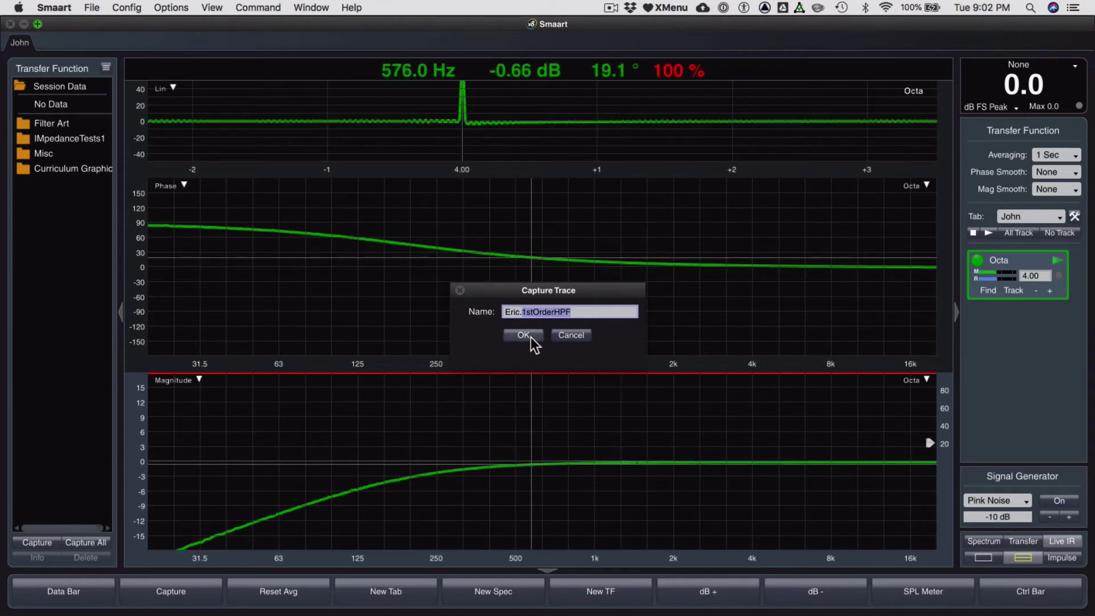
{"action": "left_click", "coordinate": [531, 336]}
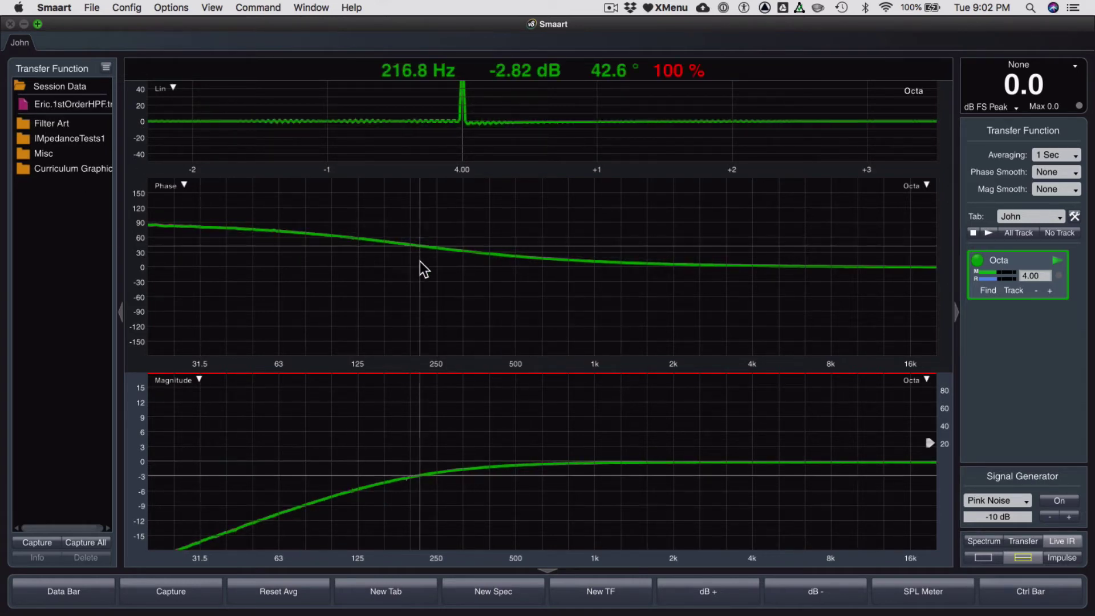
Step: Switch to Pro Tools, move the Mix window clear of the plots, and set the EQ's high-pass slope to 12 dB/oct
{"action": "key", "text": "super+Tab"}
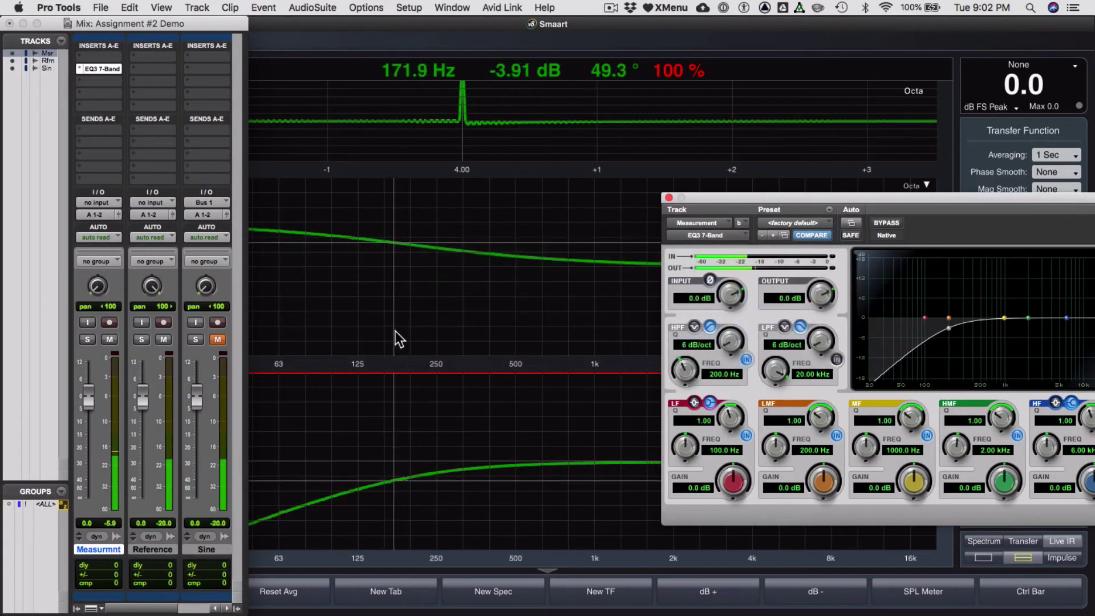
{"action": "left_click_drag", "start_coordinate": [192, 24], "coordinate": [45, 36]}
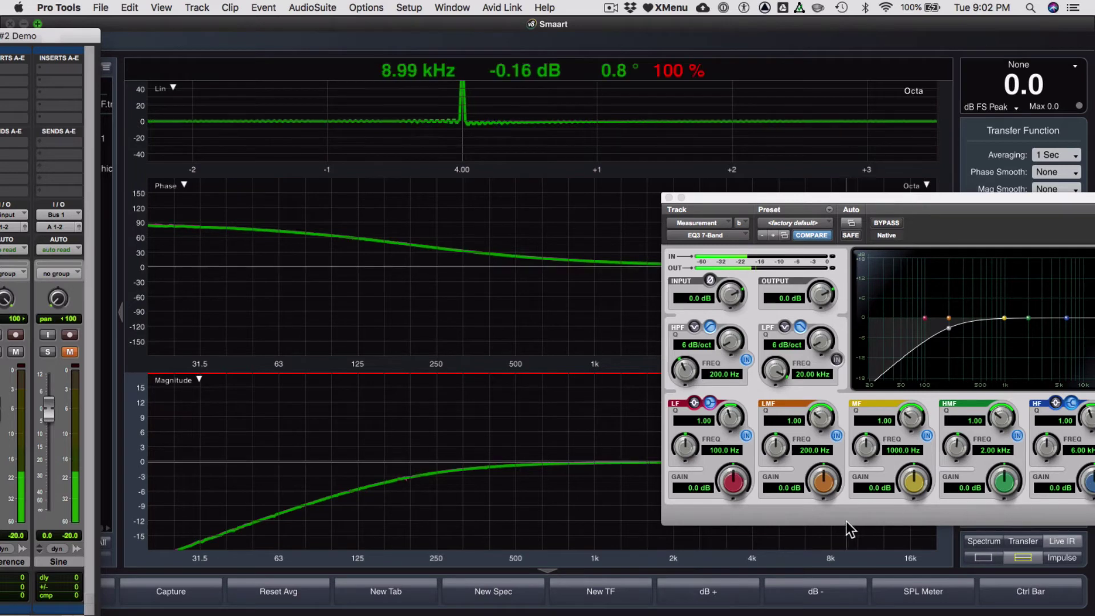
{"action": "left_click", "coordinate": [690, 344]}
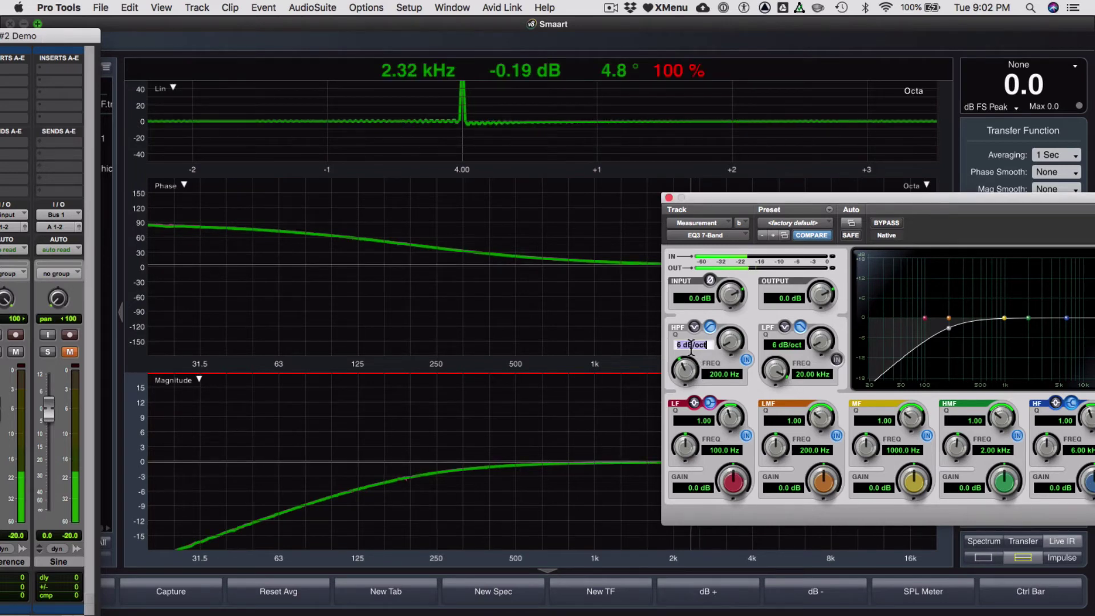
{"action": "left_click", "coordinate": [731, 341]}
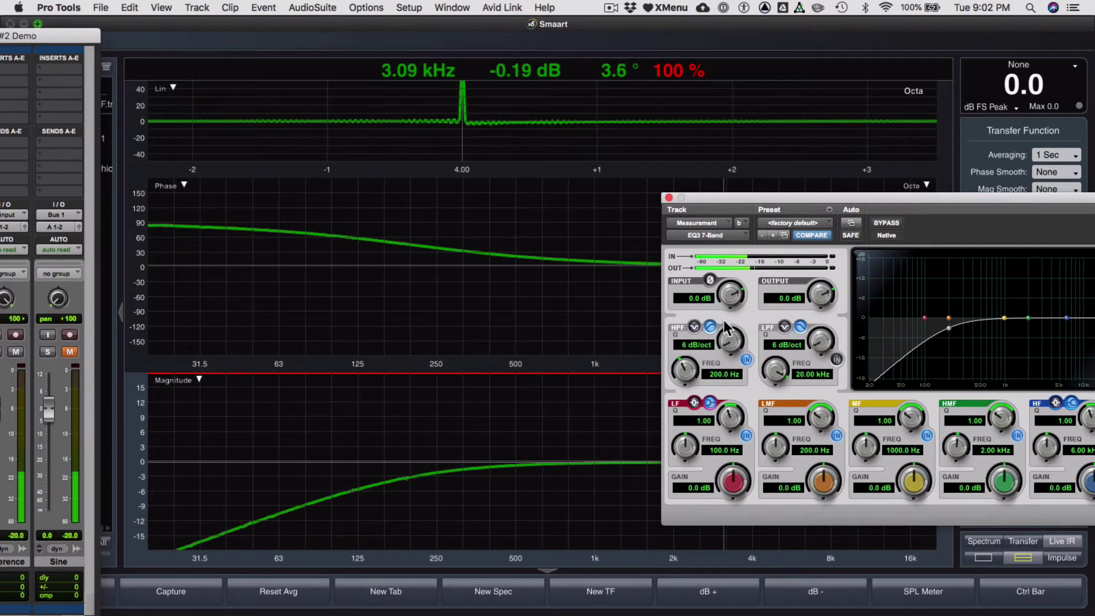
{"action": "left_click_drag", "start_coordinate": [724, 320], "coordinate": [723, 307]}
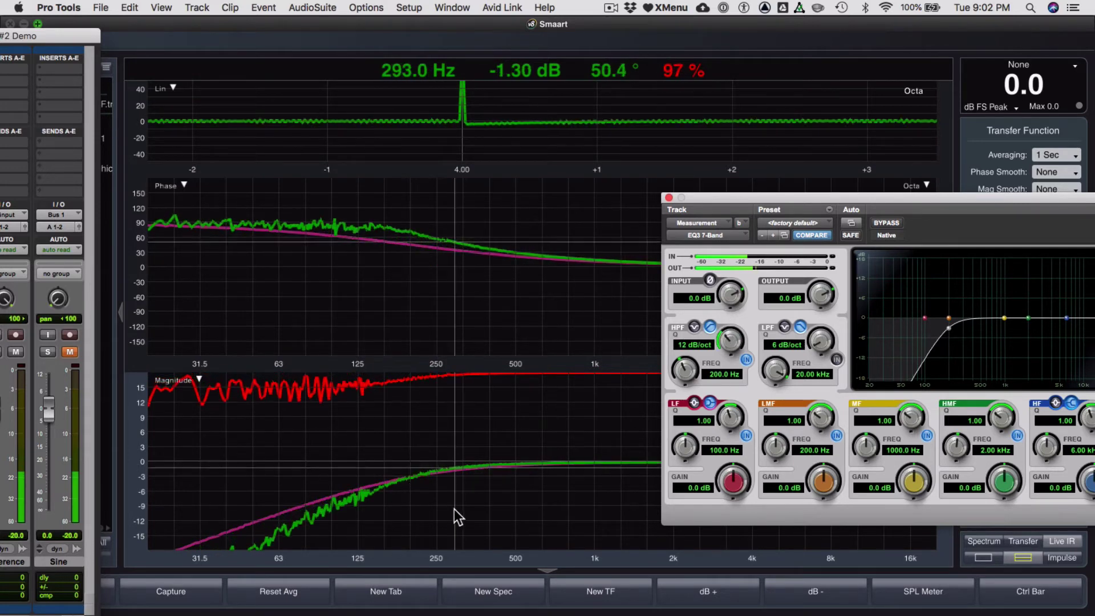
Step: Switch to Smaart and capture the live trace, named with the first name followed by ".2ndOrderHPF"
{"action": "left_click", "coordinate": [459, 516]}
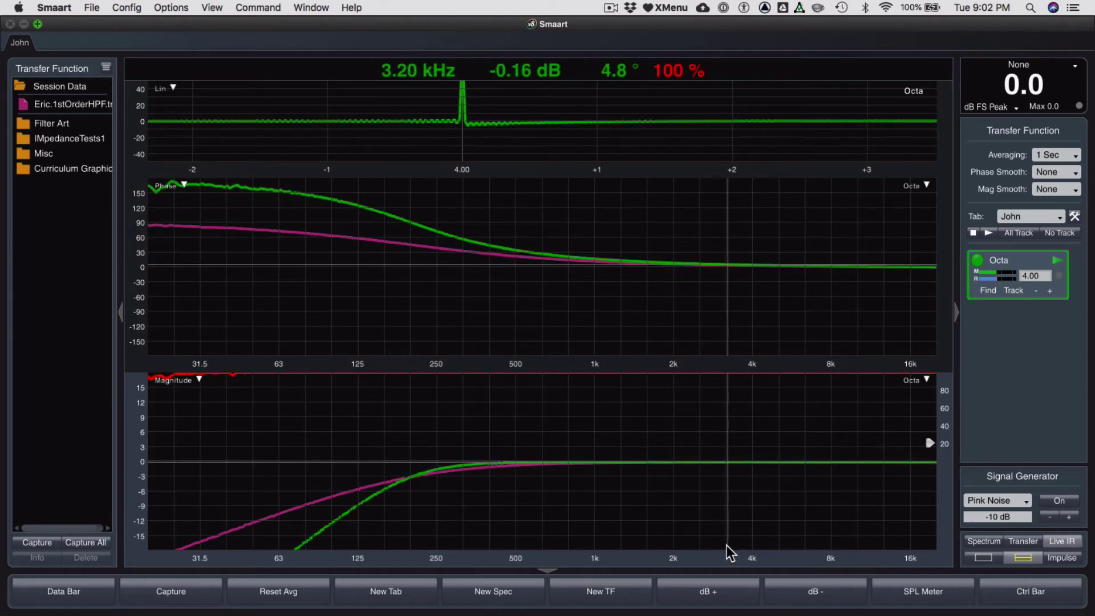
{"action": "left_click", "coordinate": [166, 600]}
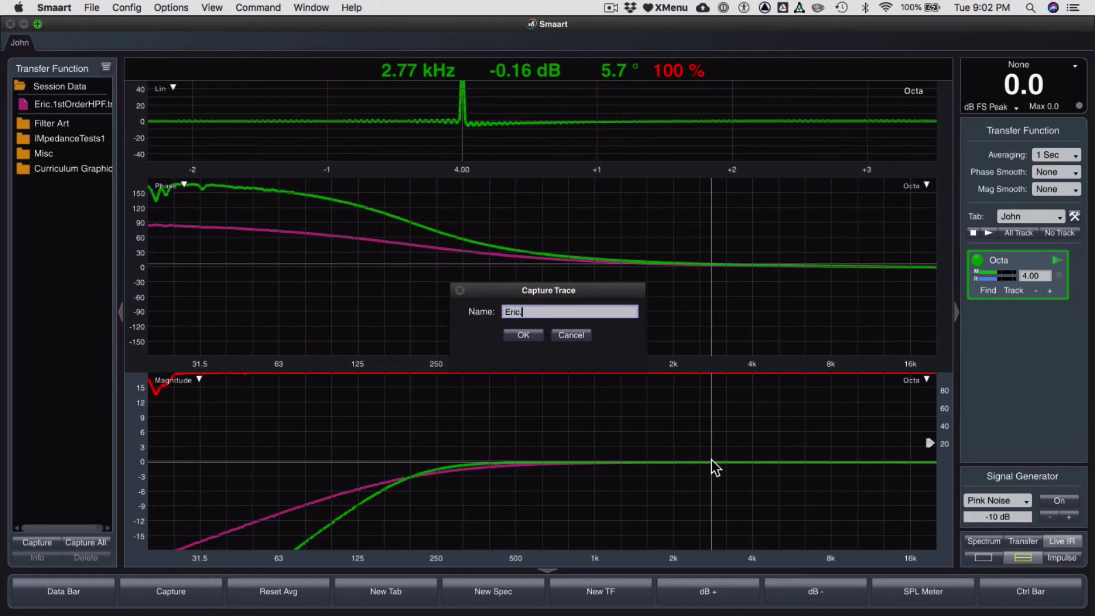
{"action": "type", "text": "Eric.1stOrderHPF"}
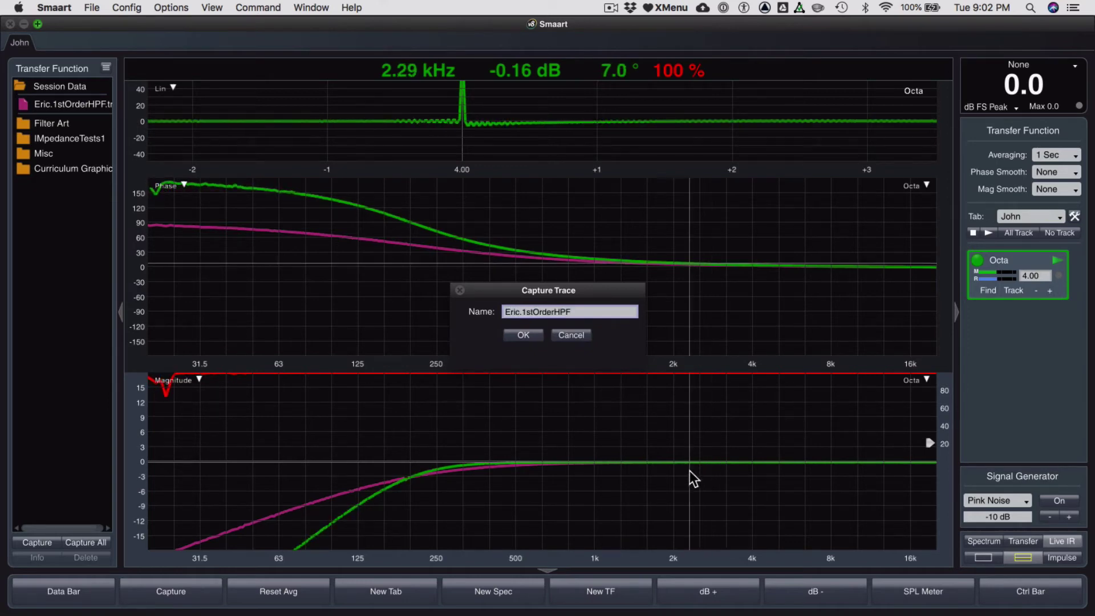
{"action": "left_click", "coordinate": [523, 335]}
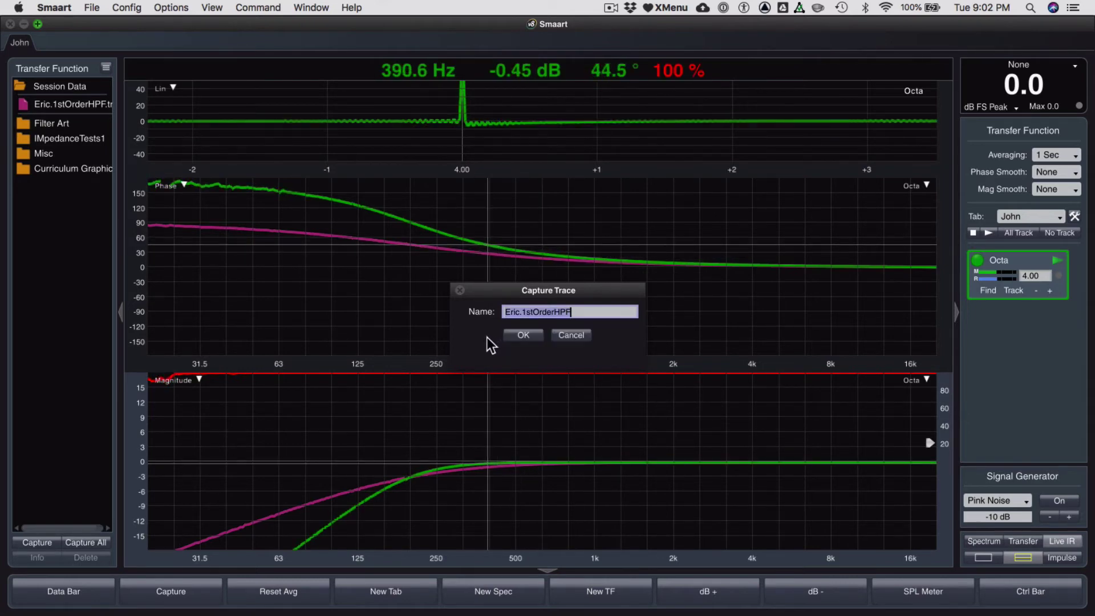
{"action": "left_click", "coordinate": [532, 311]}
{"action": "key", "text": "BackSpace"}
{"action": "key", "text": "BackSpace"}
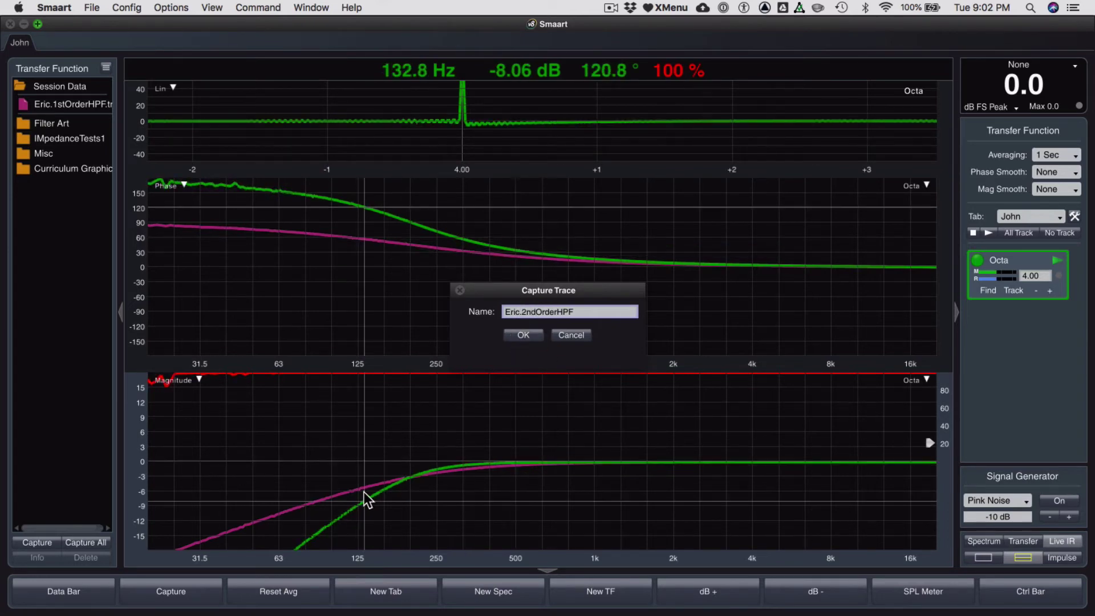
{"action": "left_click", "coordinate": [520, 338]}
Step: Set the EQ's high-pass slope to 18 dB/oct in Pro Tools and return to Smaart
{"action": "key", "text": "super+Tab"}
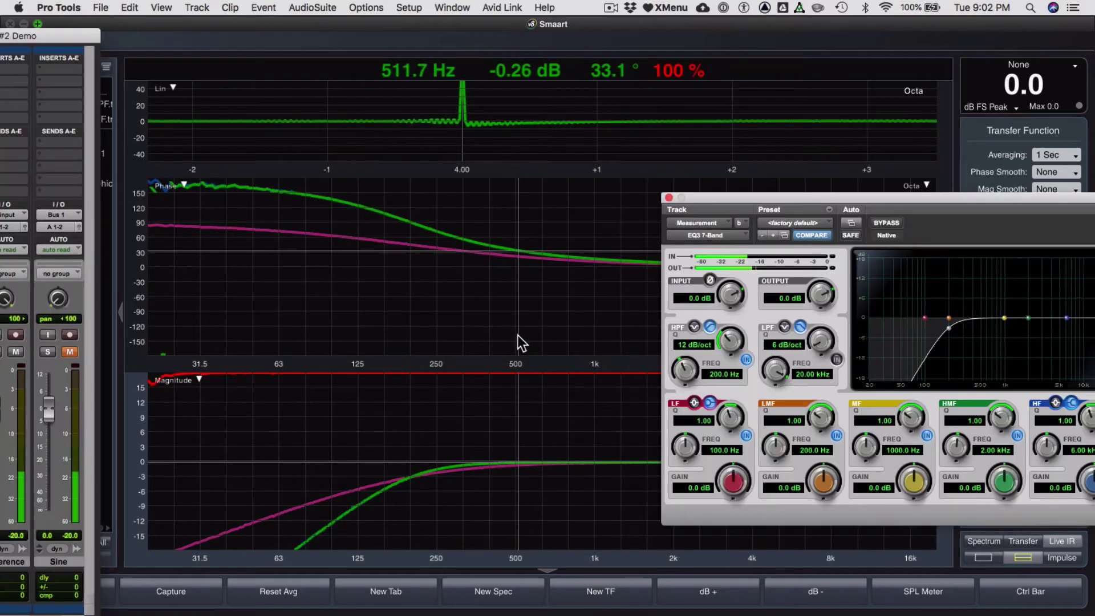
{"action": "left_click_drag", "start_coordinate": [716, 334], "coordinate": [731, 320]}
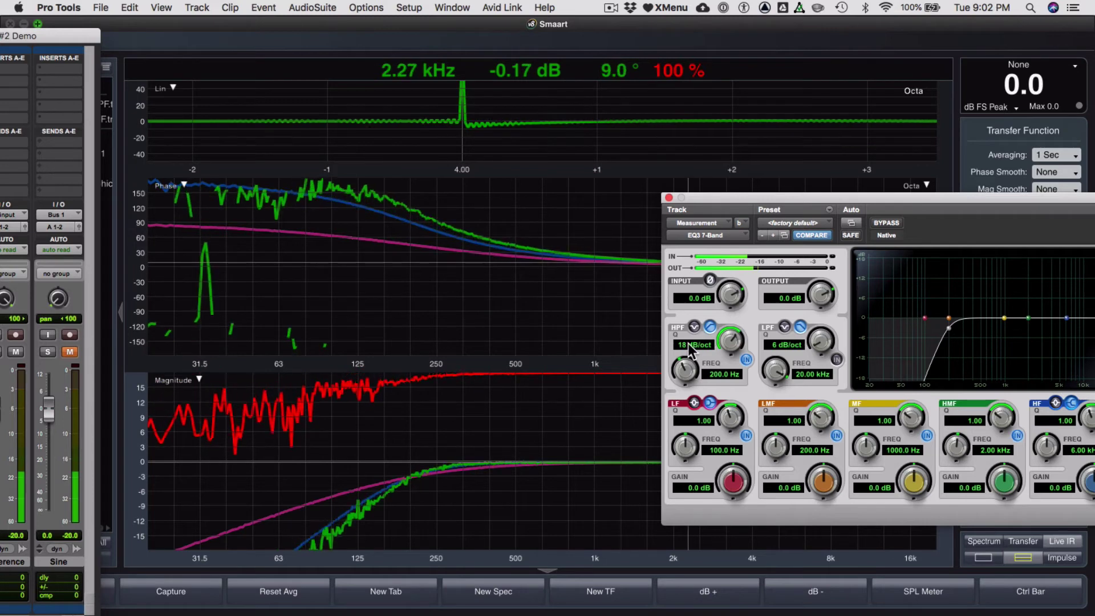
{"action": "left_click", "coordinate": [562, 445]}
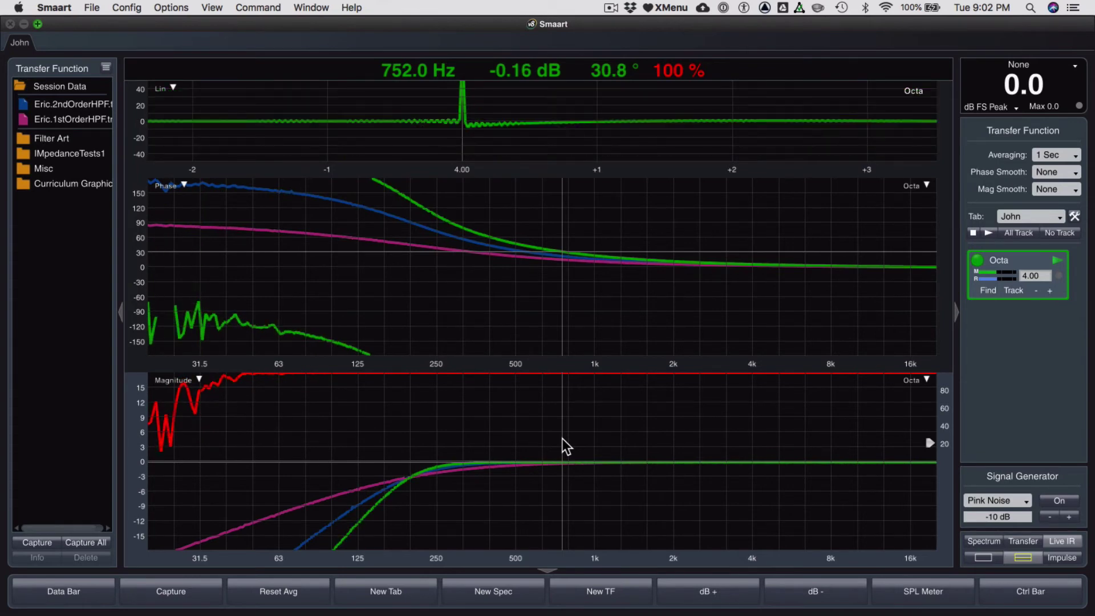
Step: Capture the live trace, named with the first name followed by ".3rdOrderHPF"
{"action": "key", "text": "space"}
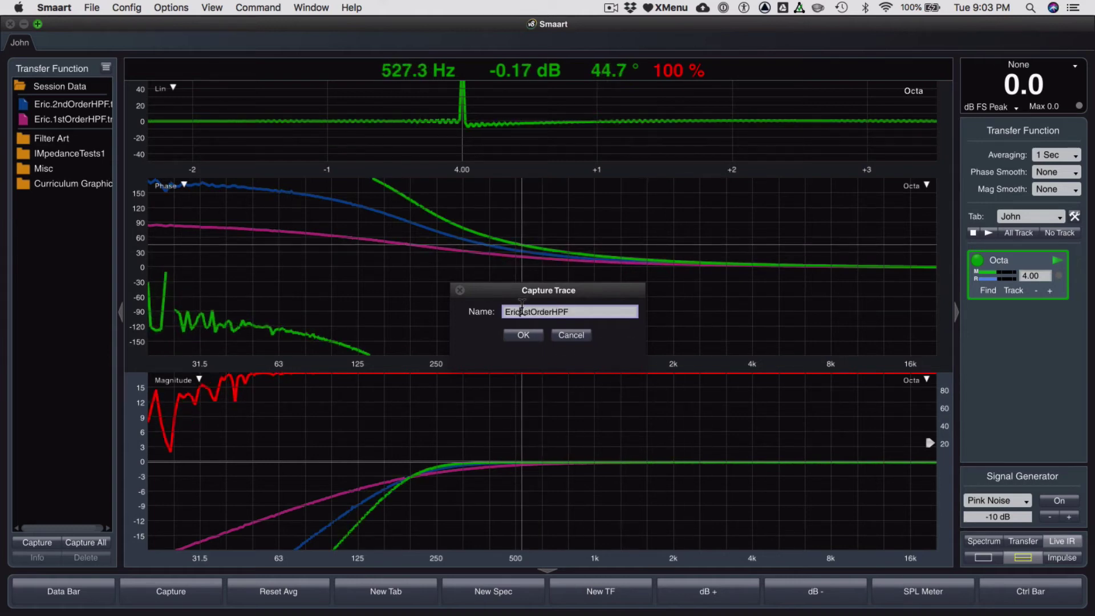
{"action": "key", "text": "Right"}
{"action": "key", "text": "Right"}
{"action": "key", "text": "Right"}
{"action": "key", "text": "BackSpace"}
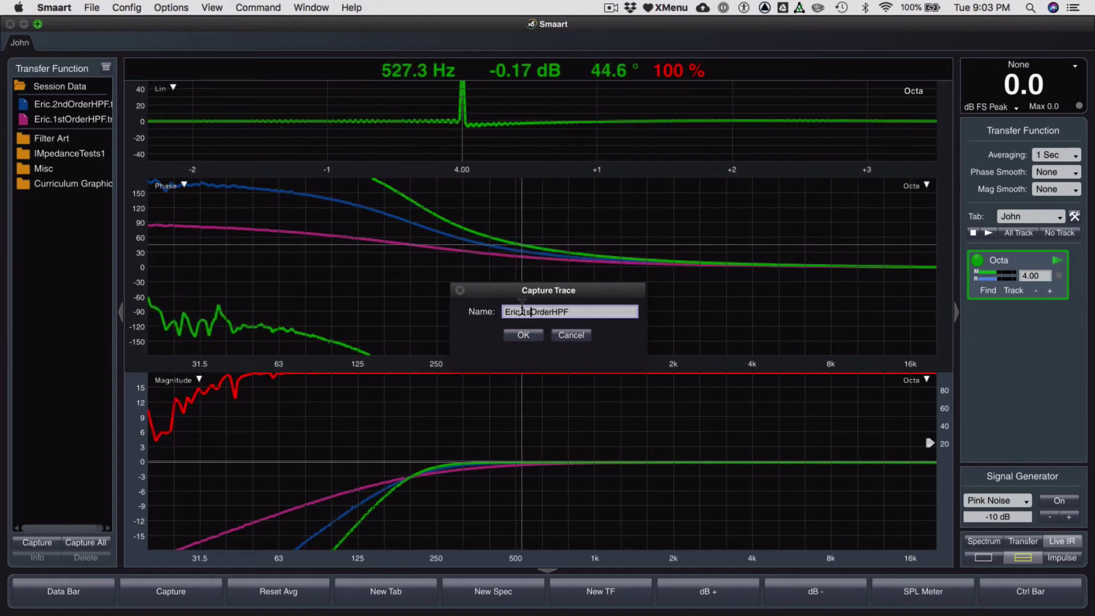
{"action": "type", "text": "3rd"}
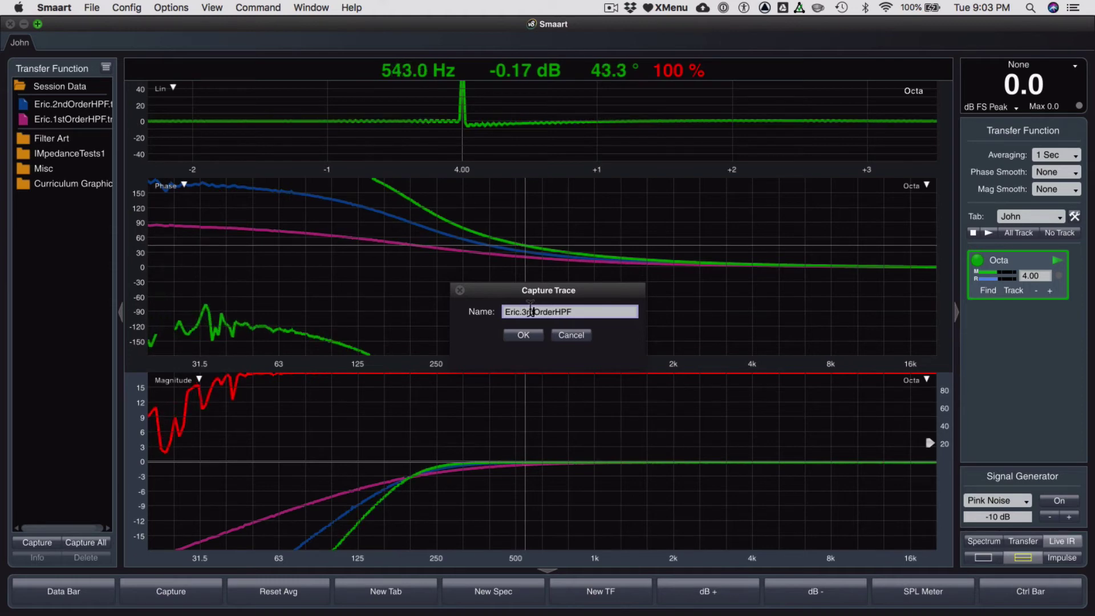
{"action": "left_click", "coordinate": [604, 312], "text": "shift"}
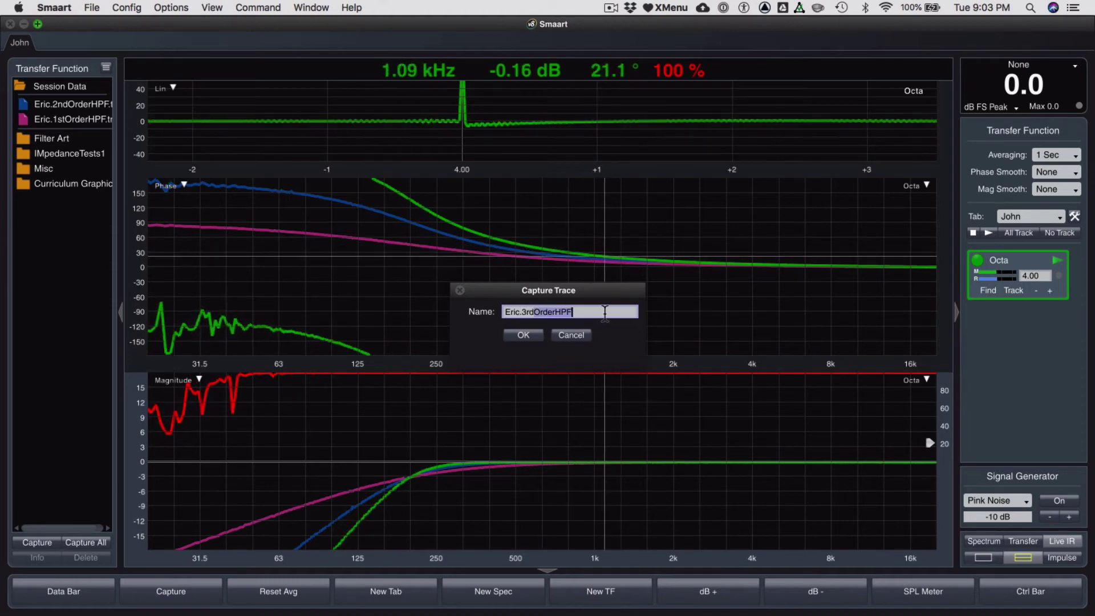
{"action": "left_click", "coordinate": [532, 336]}
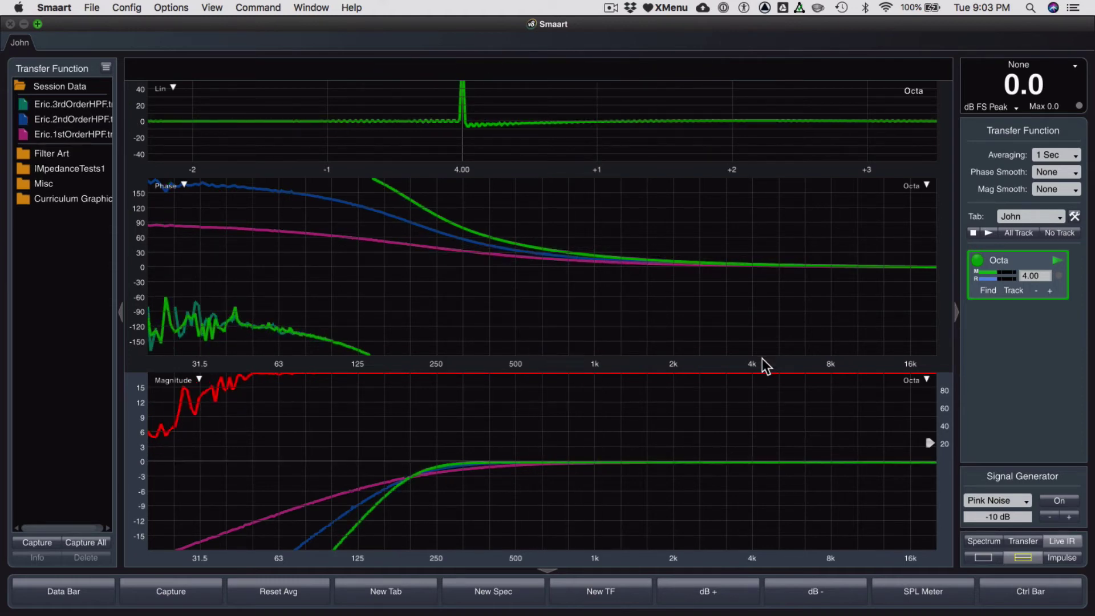
Step: Set the EQ's high-pass slope to 24 dB/oct in Pro Tools and return to Smaart
{"action": "key", "text": "super+Tab"}
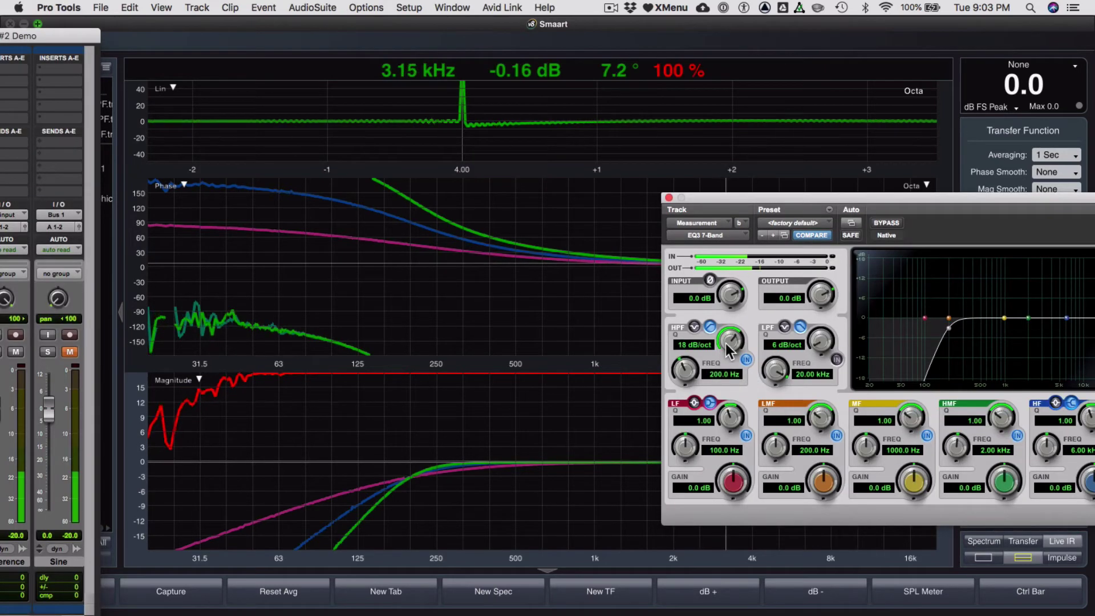
{"action": "left_click_drag", "start_coordinate": [726, 344], "coordinate": [750, 269]}
{"action": "left_click", "coordinate": [489, 521]}
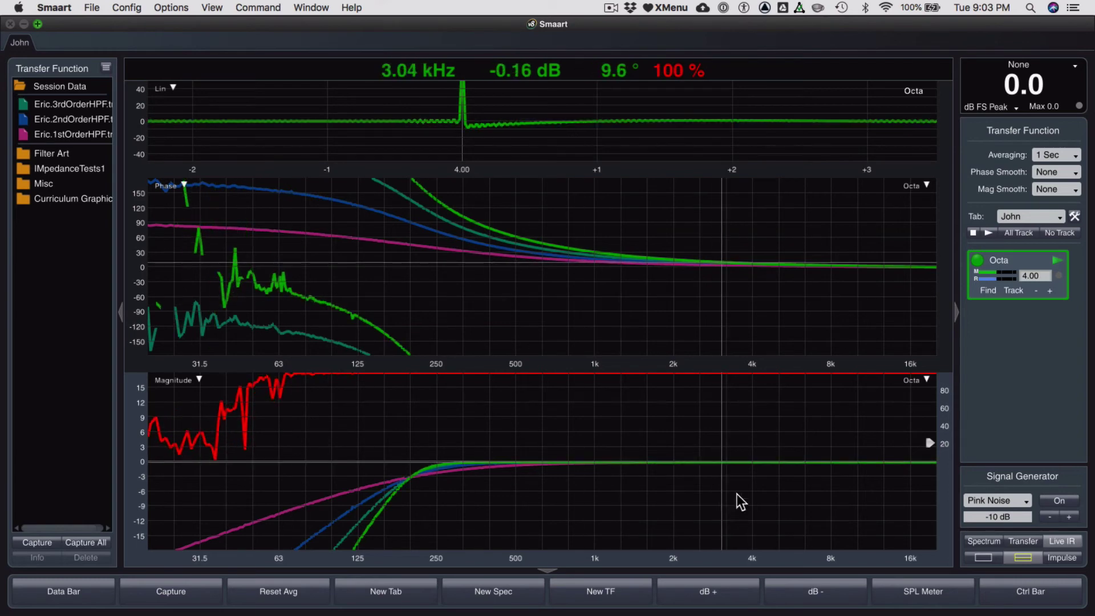
Step: Capture the live trace, named with the first name followed by ".4thOrderHPF"
{"action": "key", "text": "space"}
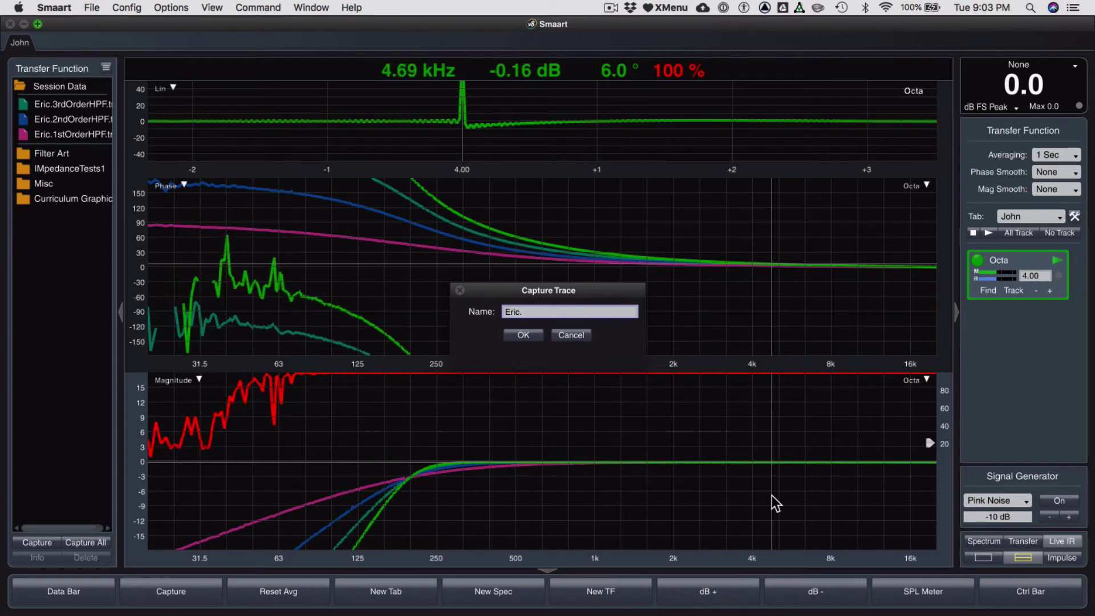
{"action": "key", "text": "Left"}
{"action": "key", "text": "Left"}
{"action": "key", "text": "Left"}
{"action": "key", "text": "Left"}
{"action": "key", "text": "Left"}
{"action": "key", "text": "Left"}
{"action": "key", "text": "Left"}
{"action": "key", "text": "Left"}
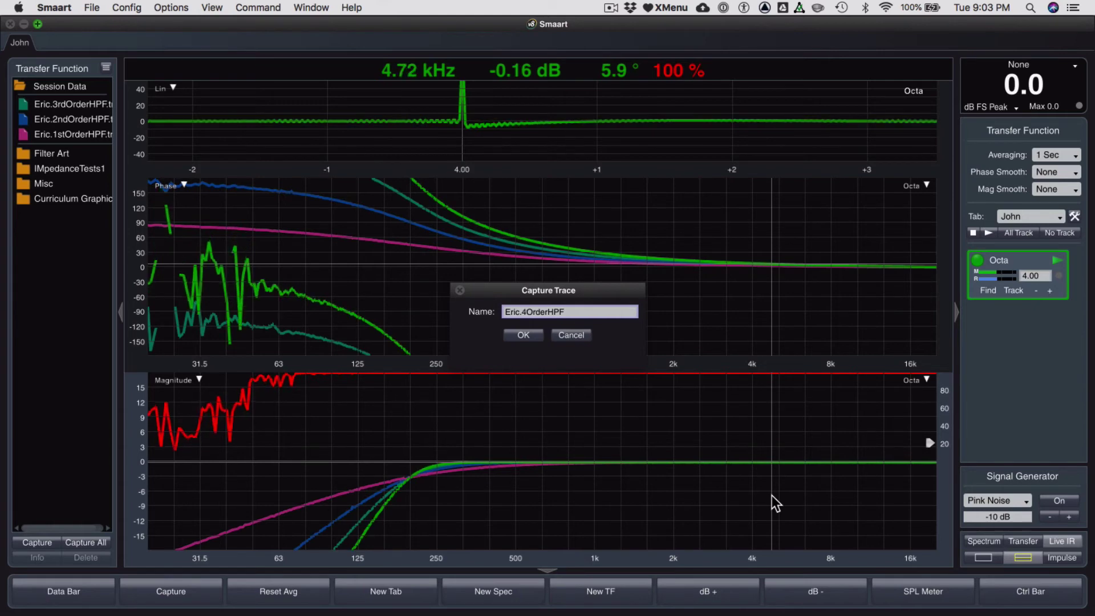
{"action": "key", "text": "Return"}
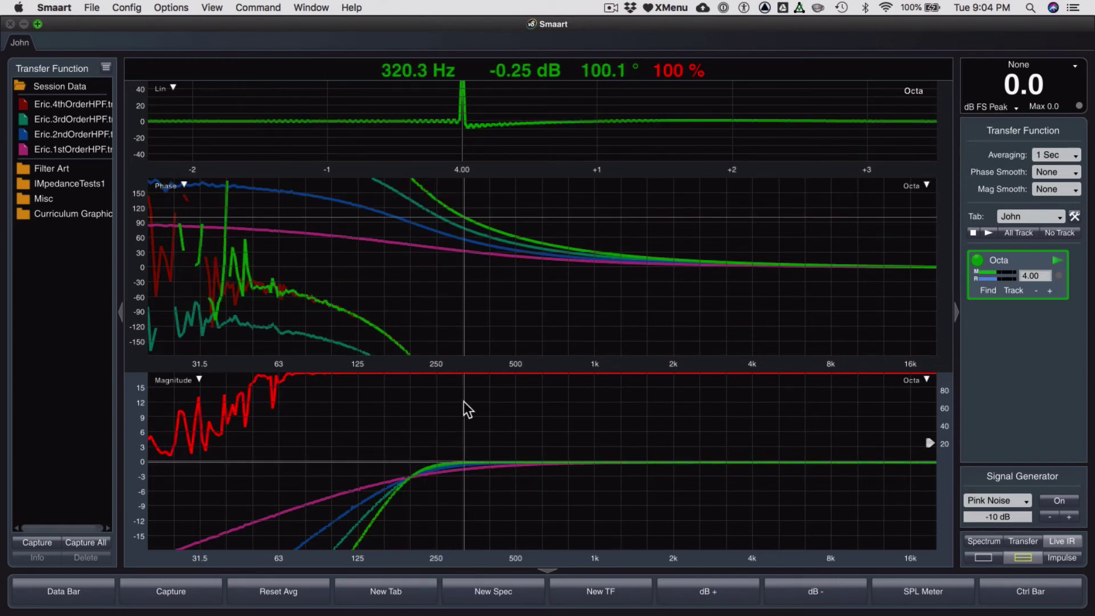
Step: Switch to Pro Tools, turn off the EQ's high-pass filter, and enable the low-pass filter at 5 kHz with a 6 dB/oct slope
{"action": "key", "text": "super+Tab"}
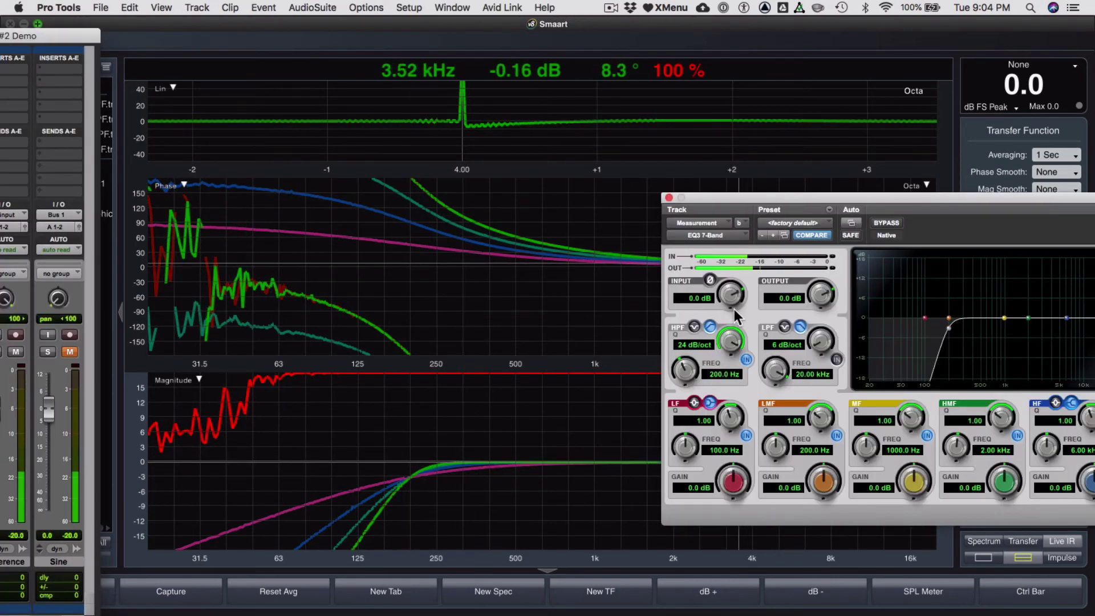
{"action": "left_click", "coordinate": [746, 360]}
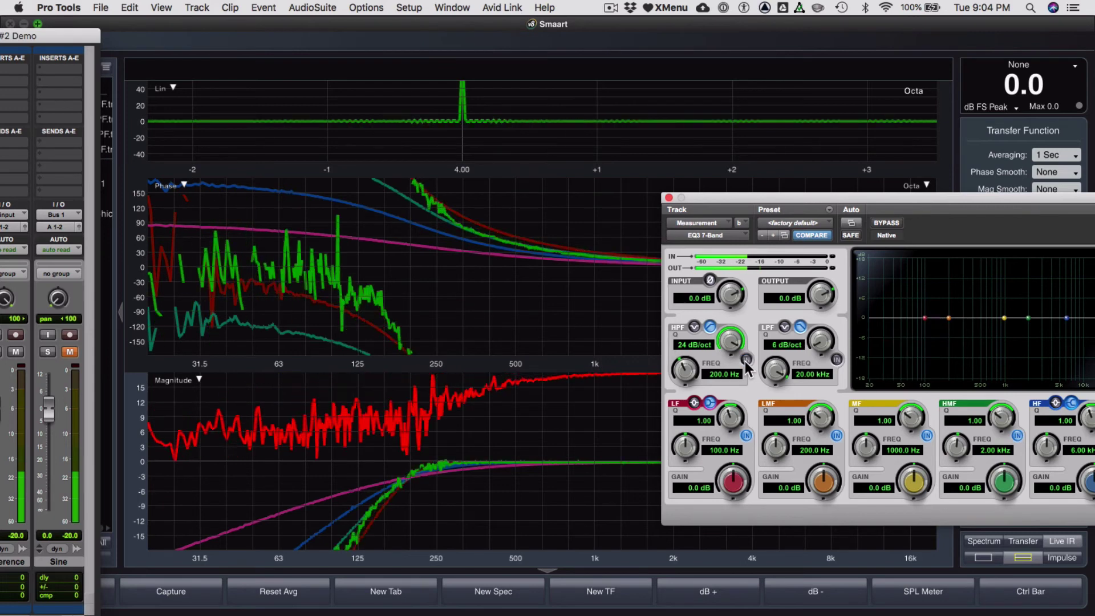
{"action": "left_click", "coordinate": [814, 374]}
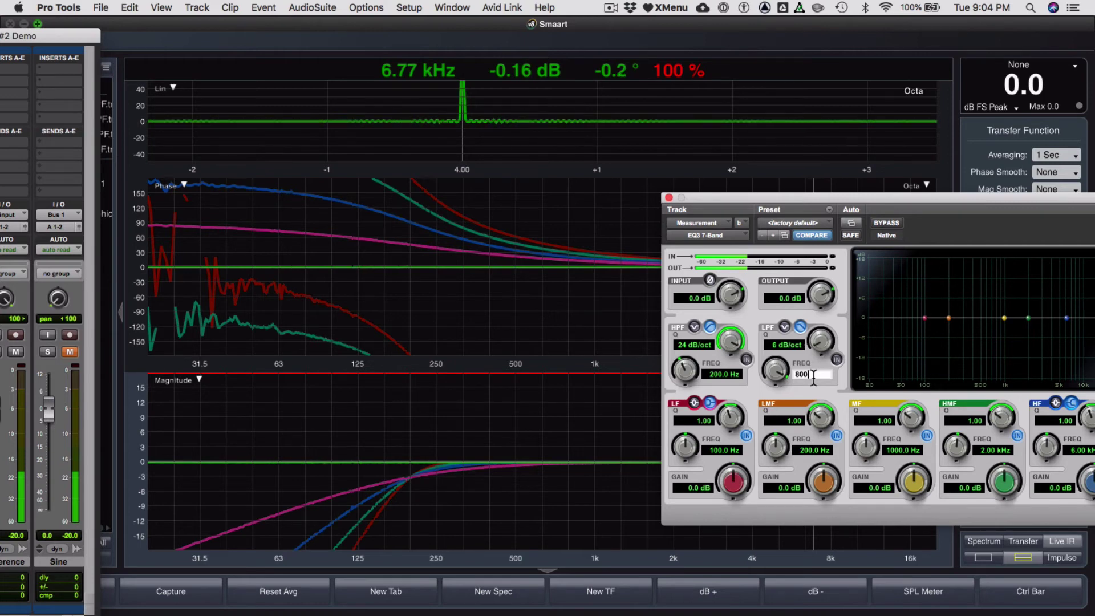
{"action": "key", "text": "BackSpace"}
{"action": "key", "text": "BackSpace"}
{"action": "type", "text": "5k"}
{"action": "key", "text": "Return"}
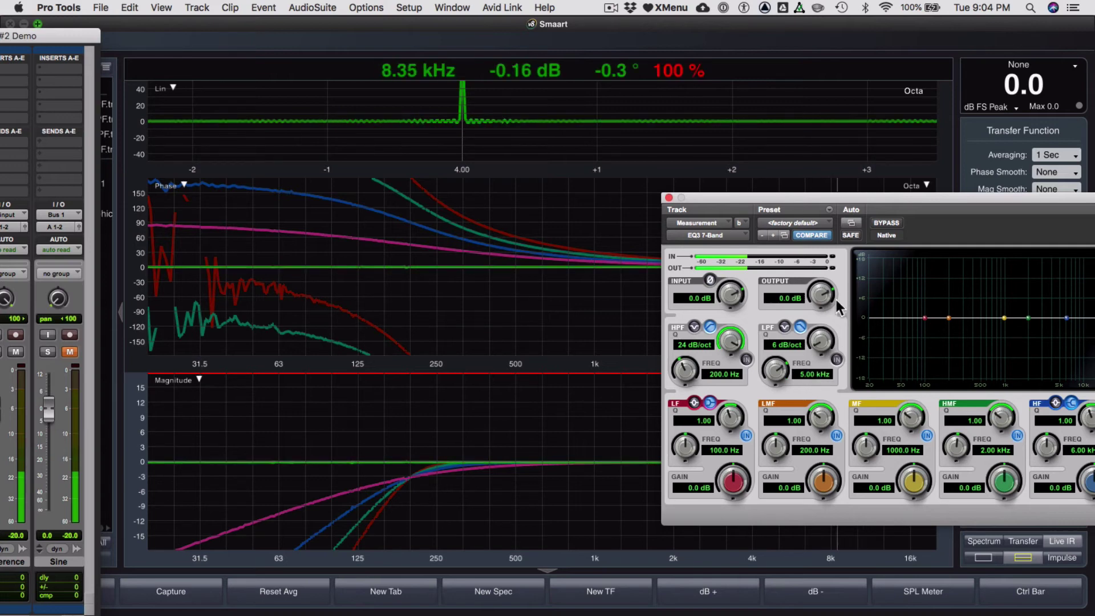
{"action": "left_click", "coordinate": [836, 359]}
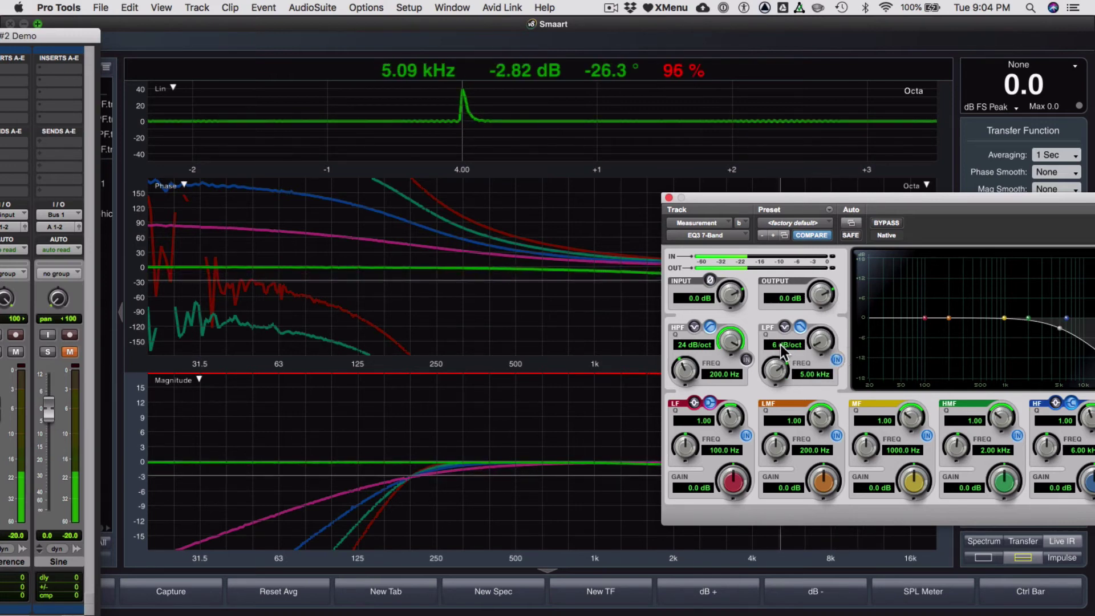
Step: Return to Smaart and capture the live trace, named with the first name followed by ".1stOrderLPF", copying the name for reuse
{"action": "left_click", "coordinate": [766, 35]}
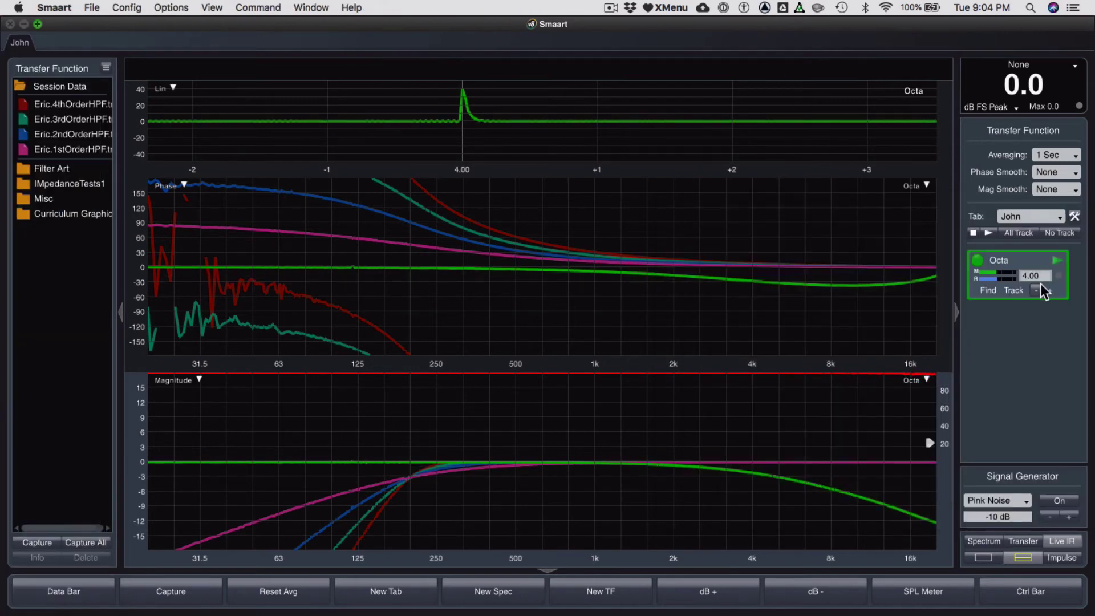
{"action": "key", "text": "space"}
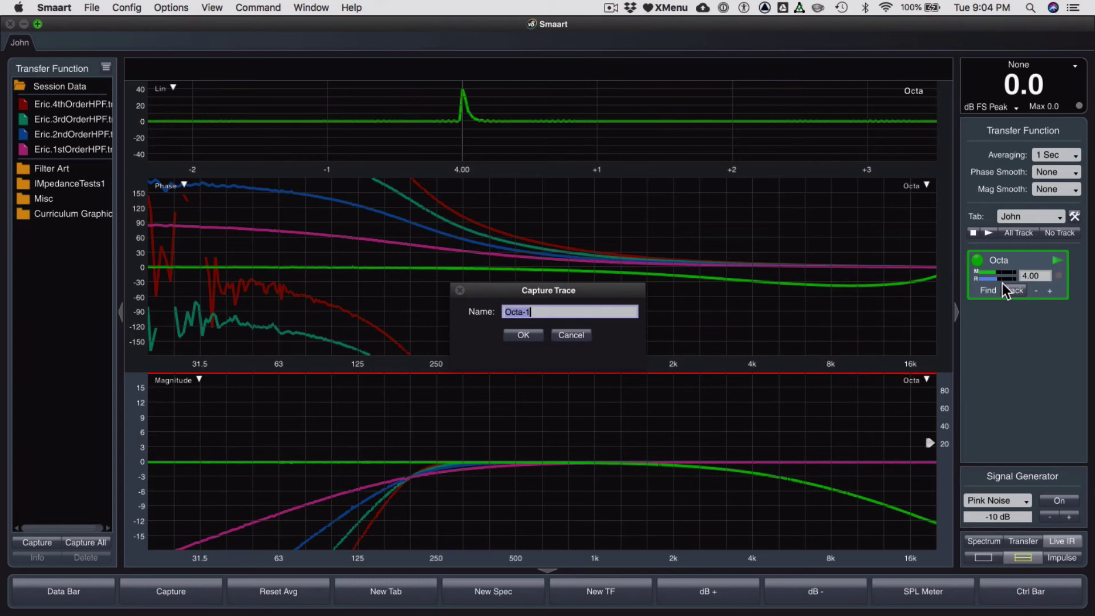
{"action": "type", "text": "Eric"}
{"action": "type", "text": ".1stOR"}
{"action": "type", "text": "rder"}
{"action": "type", "text": "LPF"}
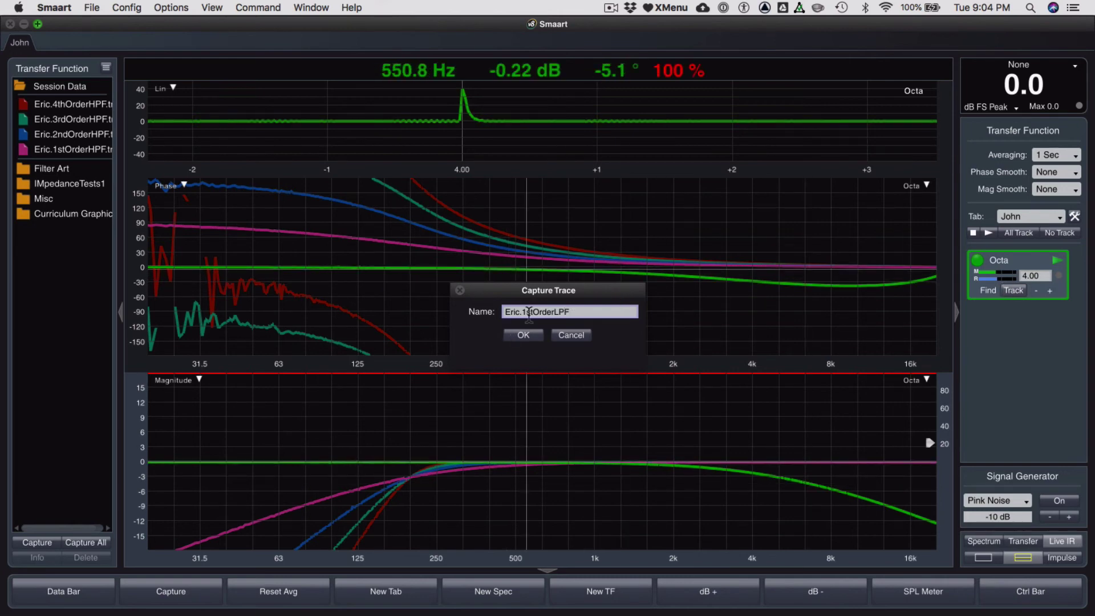
{"action": "left_click_drag", "start_coordinate": [569, 312], "coordinate": [504, 312]}
{"action": "key", "text": "super+c"}
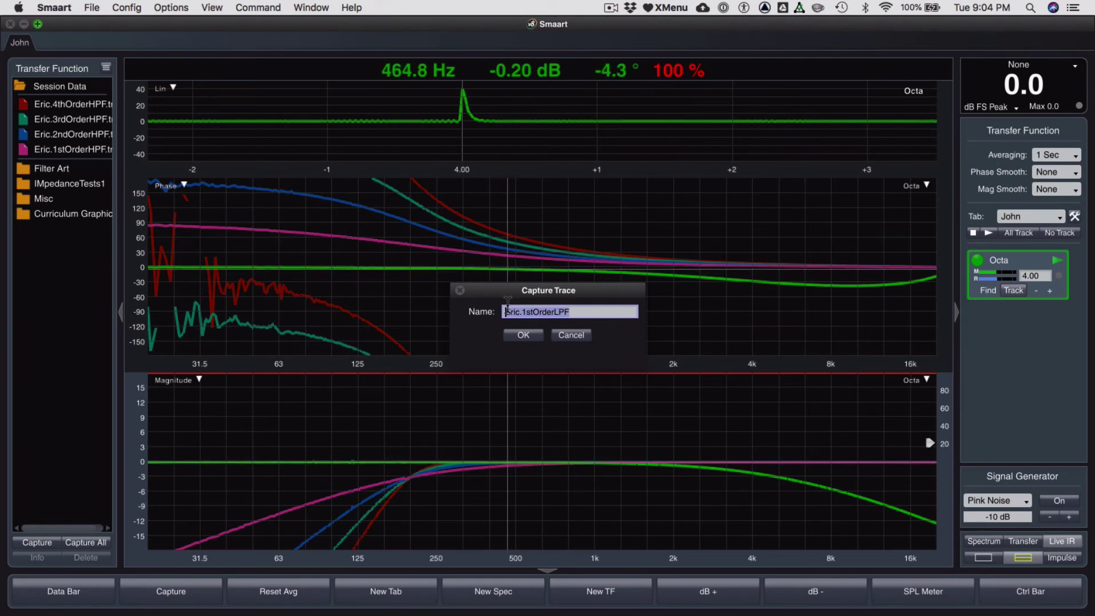
{"action": "left_click", "coordinate": [524, 335]}
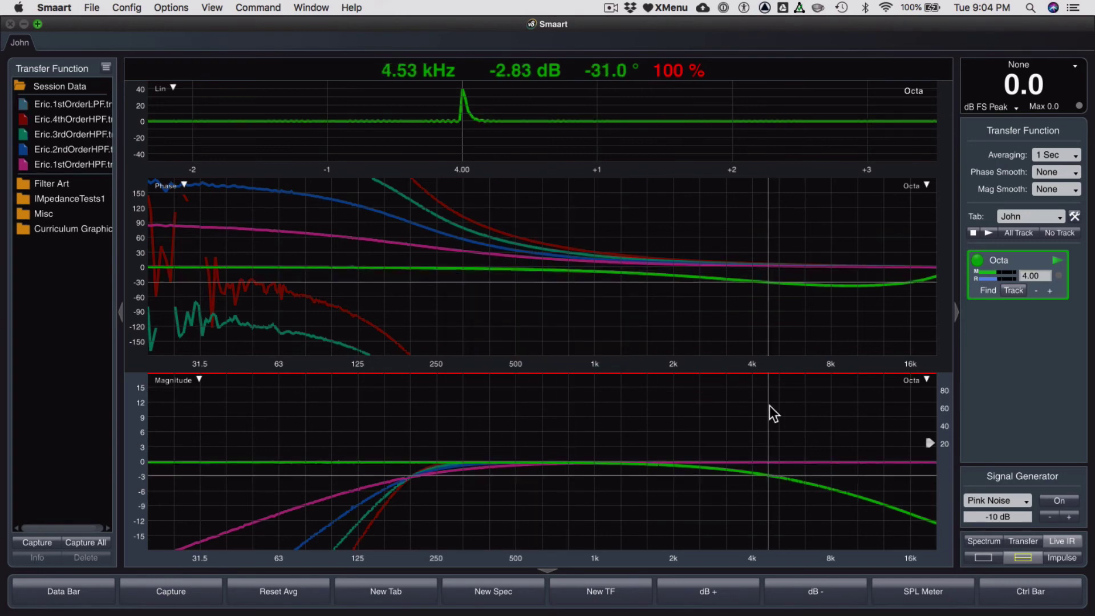
Step: Set the EQ's low-pass slope to 12 dB/oct in Pro Tools and return to Smaart
{"action": "key", "text": "super+Tab"}
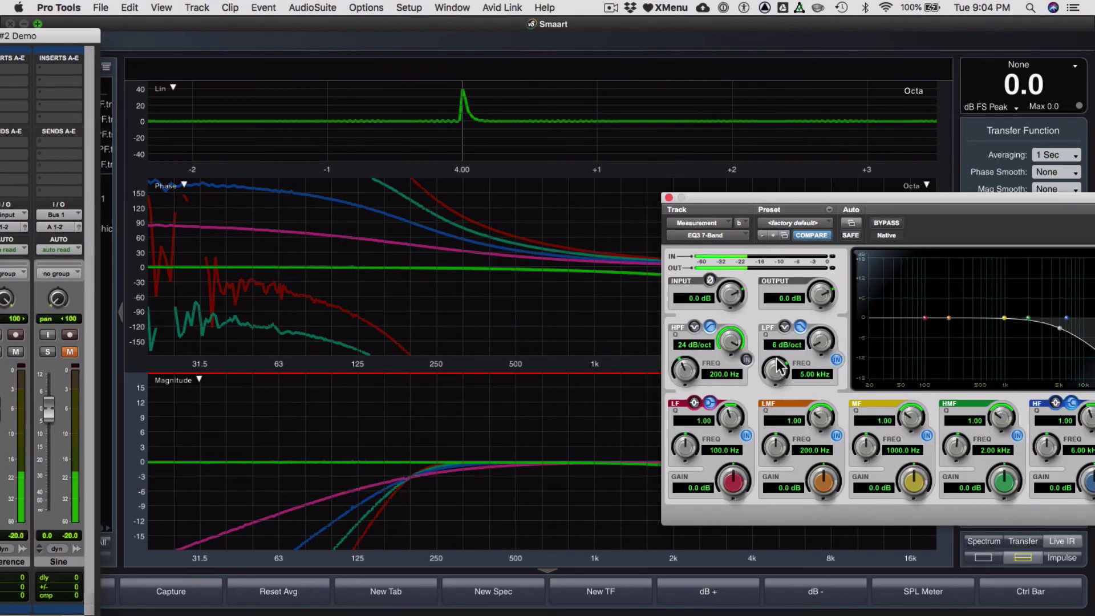
{"action": "left_click_drag", "start_coordinate": [820, 341], "coordinate": [820, 333]}
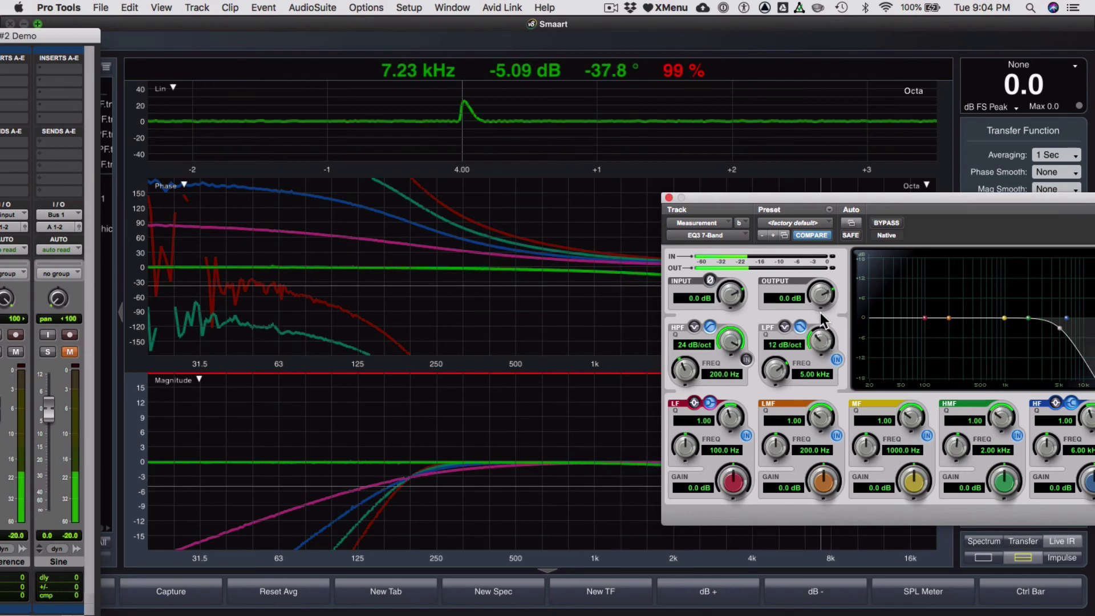
{"action": "left_click", "coordinate": [616, 489]}
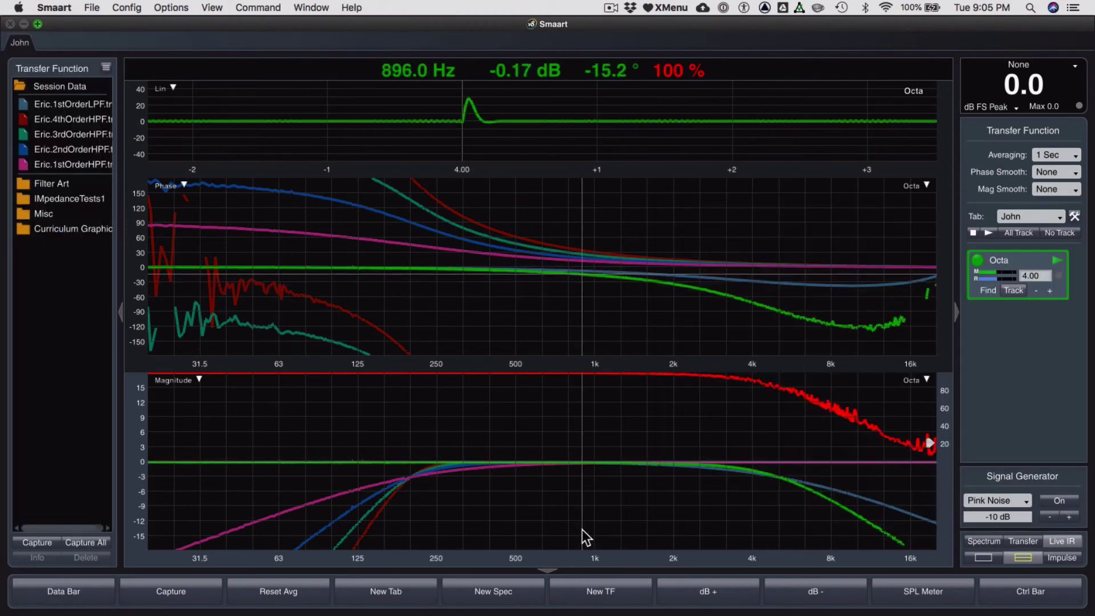
Step: Capture the live trace, reusing the copied name with the order changed so it ends in ".2ndOrderLPF"
{"action": "key", "text": "space"}
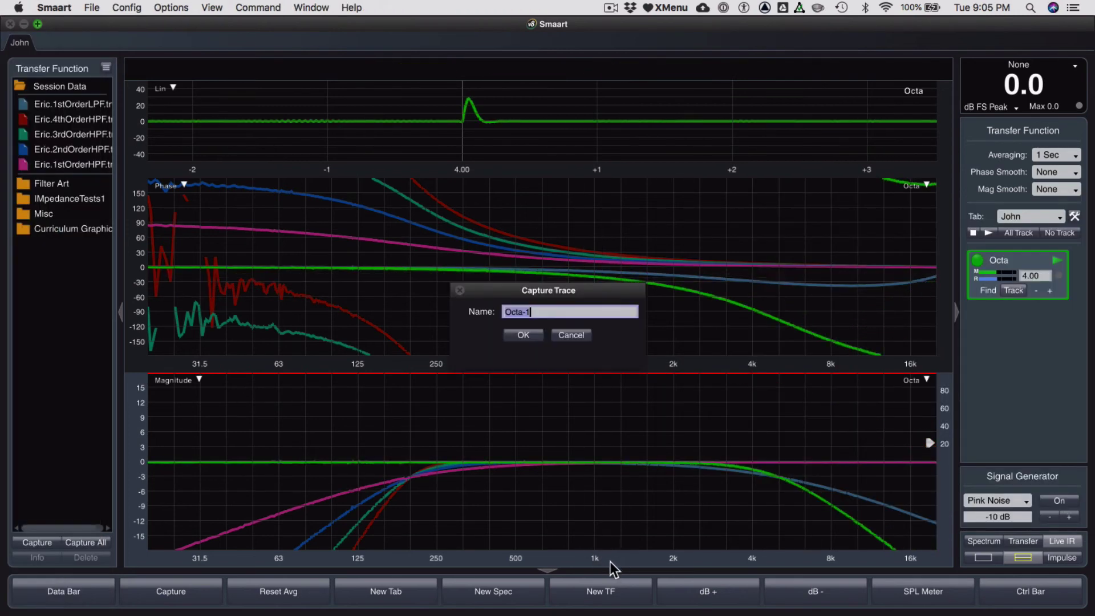
{"action": "key", "text": "super+v"}
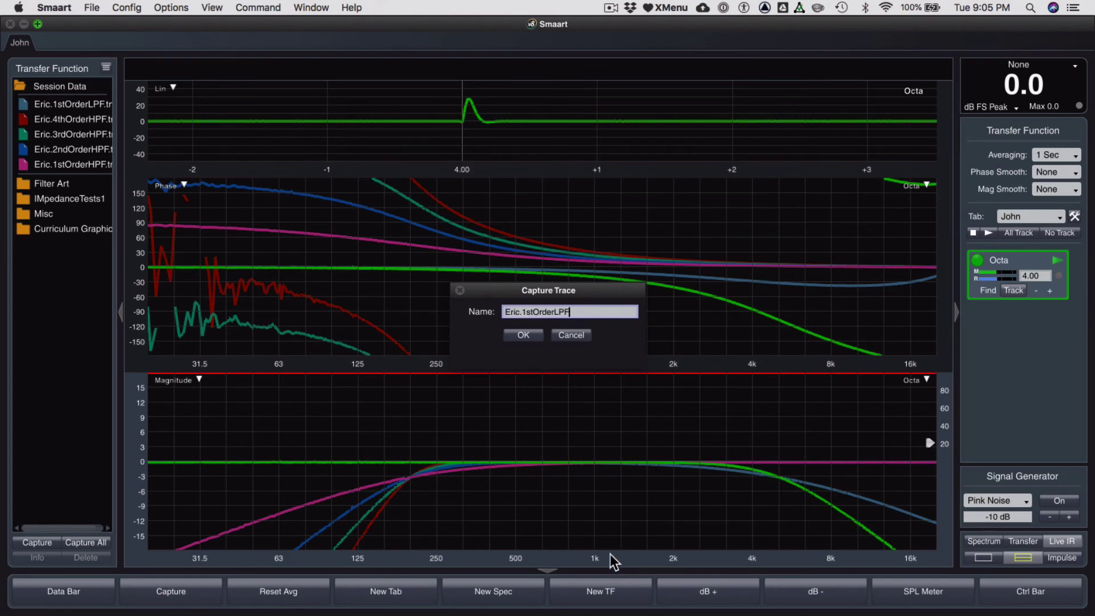
{"action": "left_click", "coordinate": [534, 311]}
{"action": "key", "text": "BackSpace"}
{"action": "key", "text": "BackSpace"}
{"action": "key", "text": "BackSpace"}
{"action": "type", "text": "2n"}
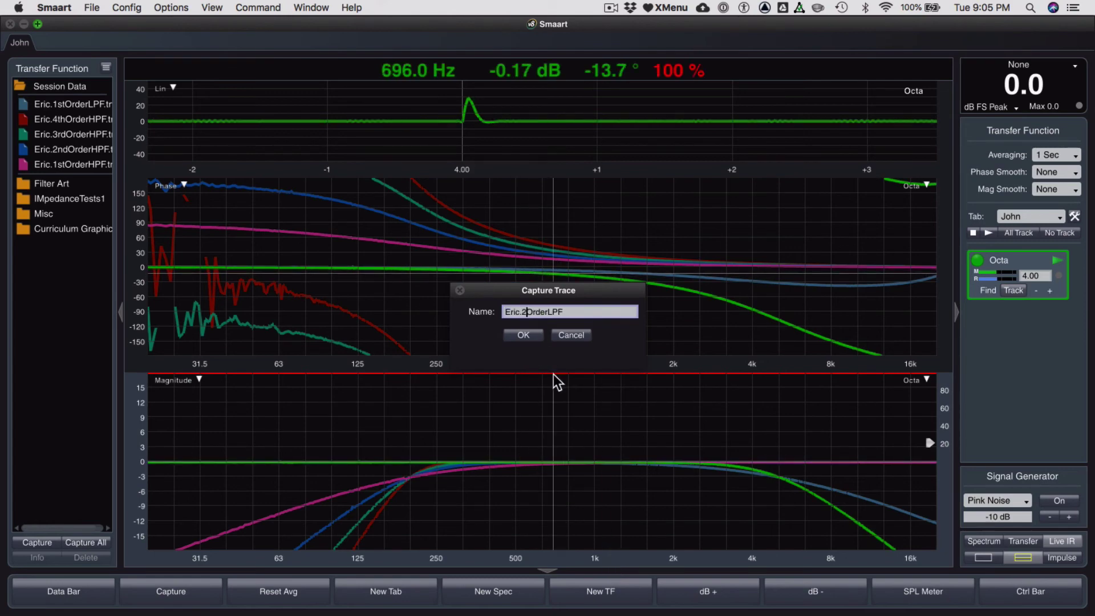
{"action": "type", "text": "d"}
{"action": "key", "text": "Return"}
Step: Set the EQ's low-pass slope to 18 dB/oct in Pro Tools and return to Smaart
{"action": "key", "text": "super+Tab"}
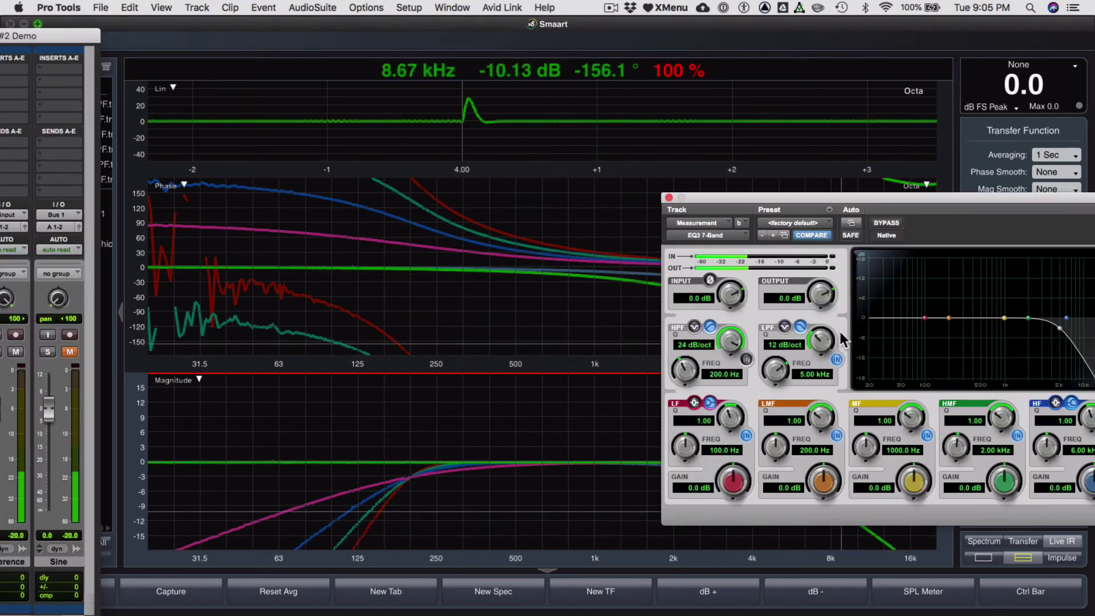
{"action": "left_click_drag", "start_coordinate": [814, 341], "coordinate": [822, 325]}
{"action": "key", "text": "super+Tab"}
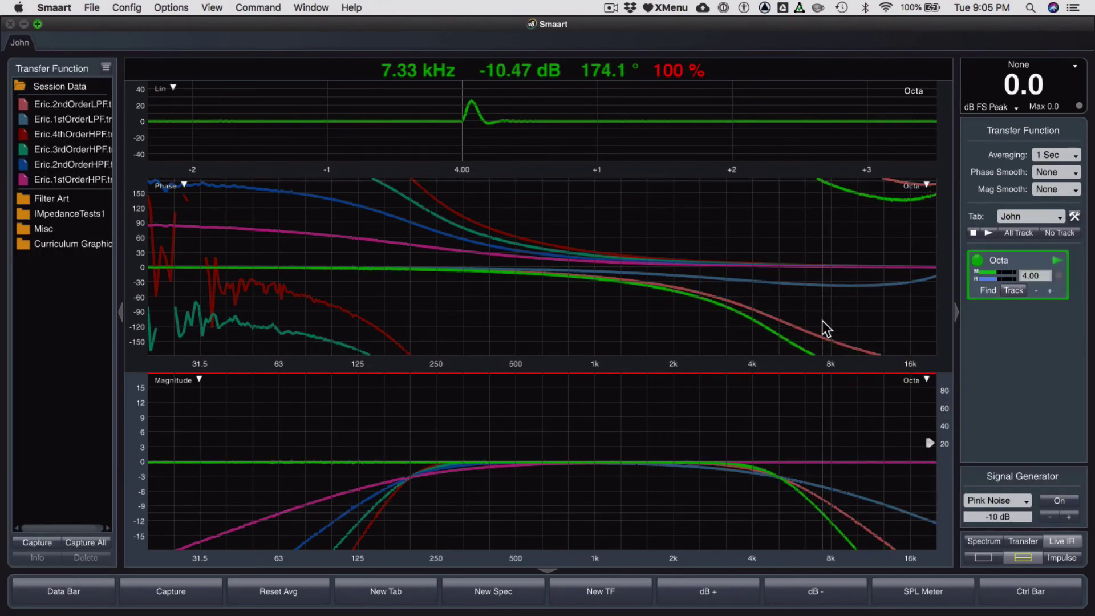
Step: Capture the live trace, reusing the copied name with the order changed so it ends in ".3rdOrderLPF"
{"action": "key", "text": "space"}
{"action": "key", "text": "super+v"}
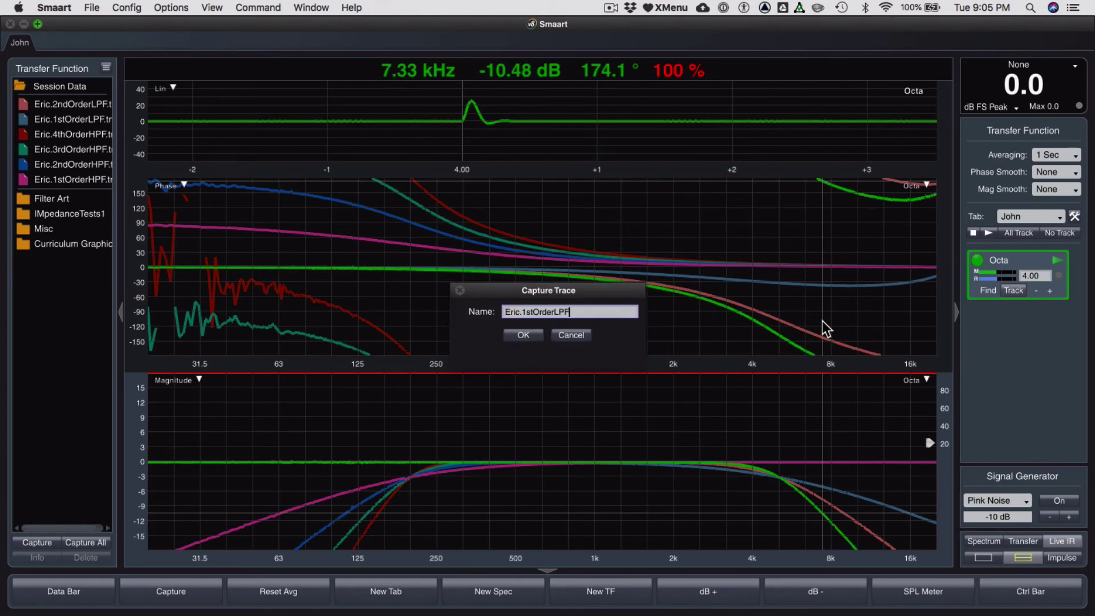
{"action": "left_click", "coordinate": [536, 311]}
{"action": "key", "text": "BackSpace"}
{"action": "key", "text": "BackSpace"}
{"action": "key", "text": "BackSpace"}
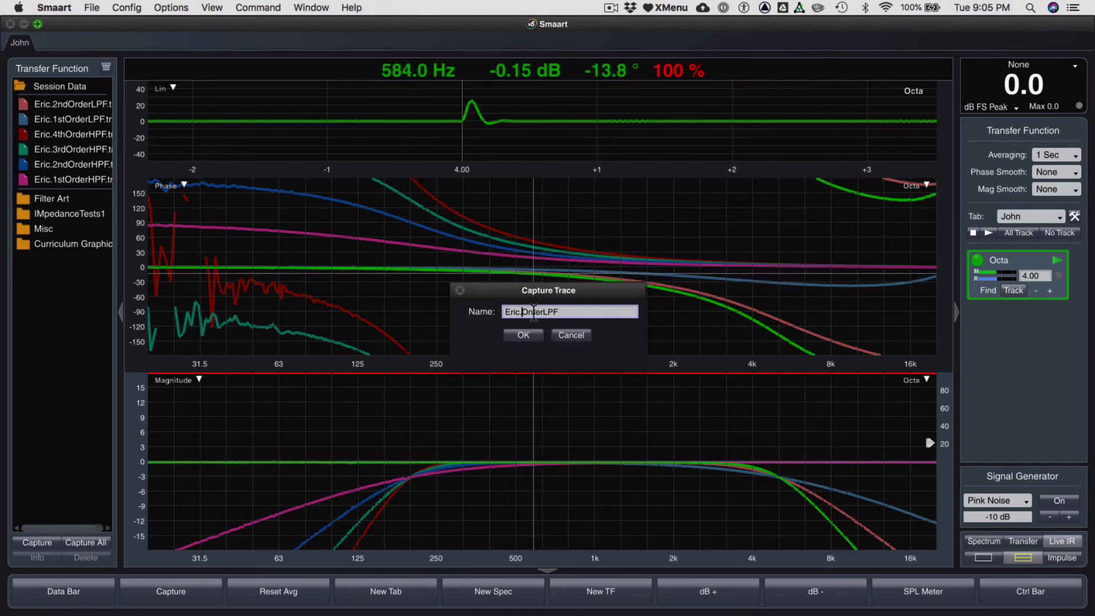
{"action": "type", "text": "3rd"}
{"action": "key", "text": "Return"}
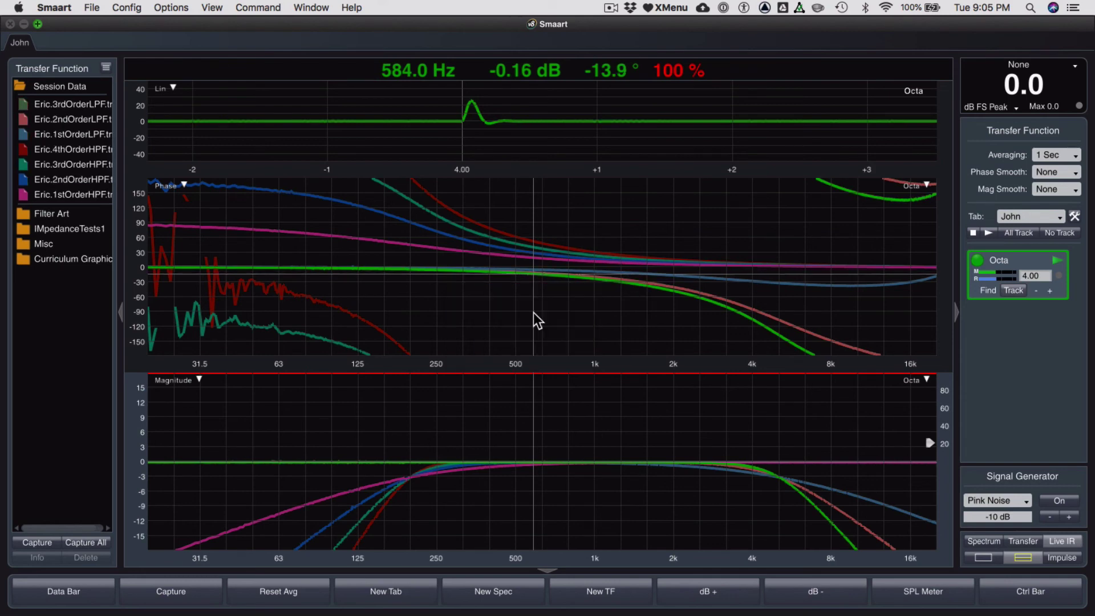
Step: Raise the EQ's low-pass filter to a fourth-order slope in Pro Tools and return to Smaart
{"action": "key", "text": "super+Tab"}
{"action": "key", "text": "super+Tab"}
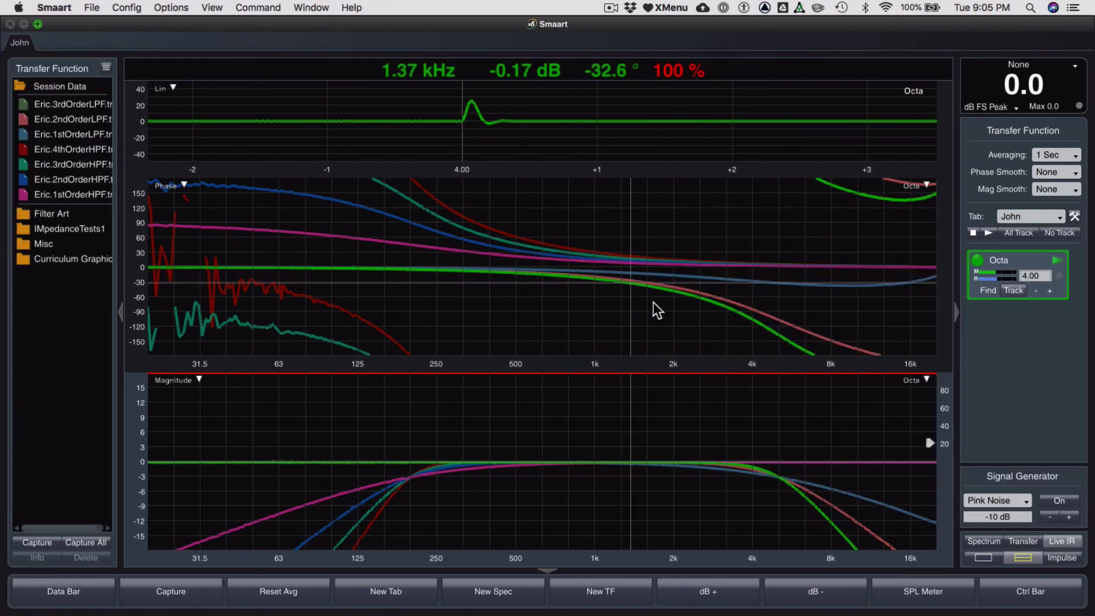
{"action": "key", "text": "super+Tab"}
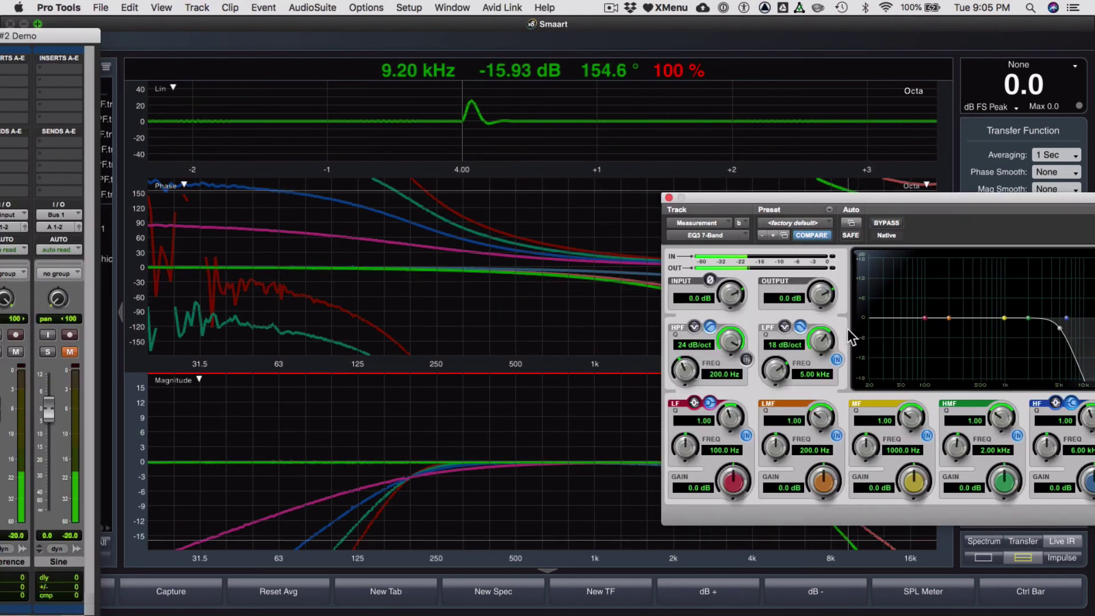
{"action": "left_click_drag", "start_coordinate": [825, 342], "coordinate": [842, 225]}
{"action": "key", "text": "super+Tab"}
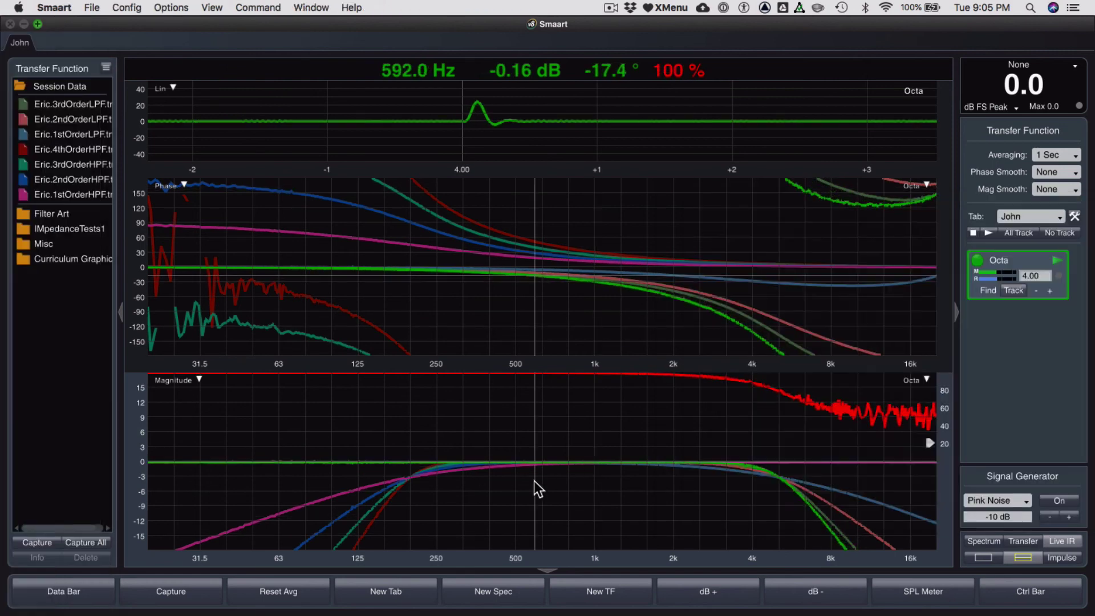
Step: Capture the live trace, reusing the copied name with the order changed so it ends in ".4thOrderLPF"
{"action": "key", "text": "space"}
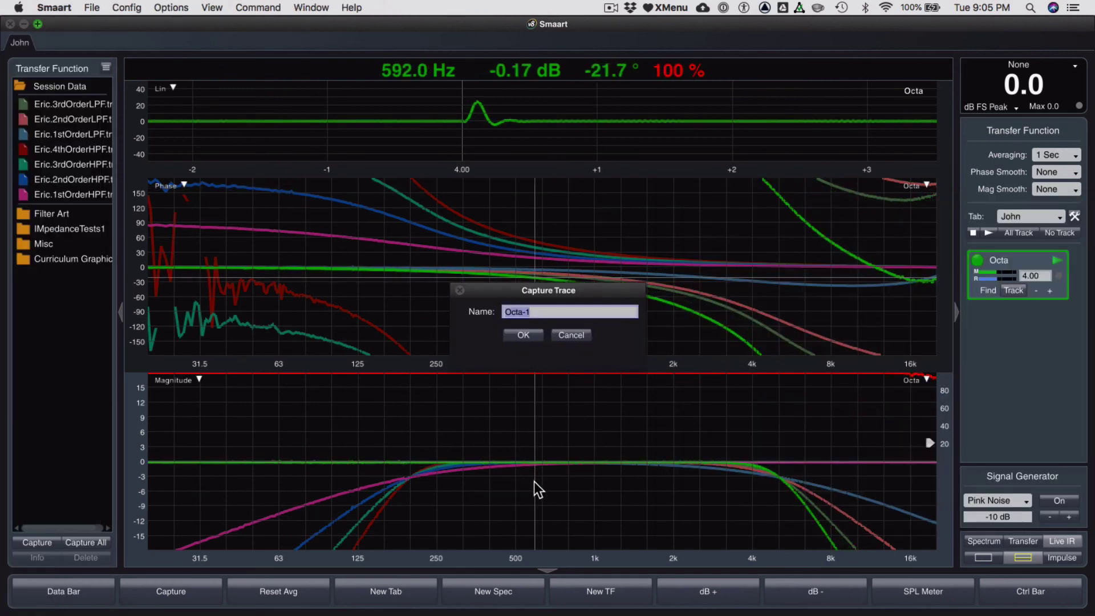
{"action": "key", "text": "super+v"}
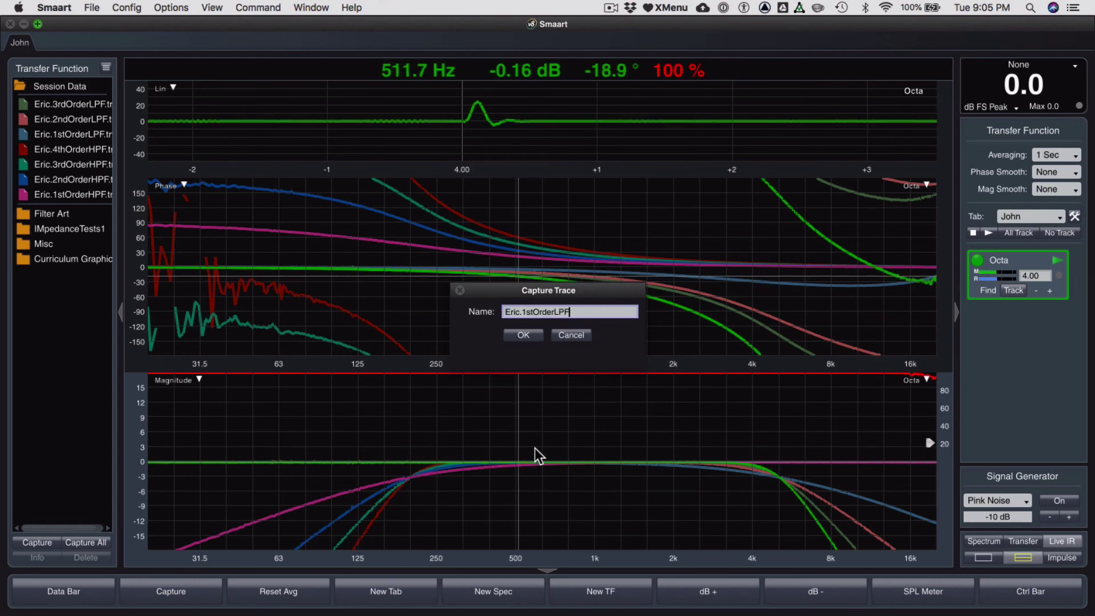
{"action": "left_click", "coordinate": [534, 311]}
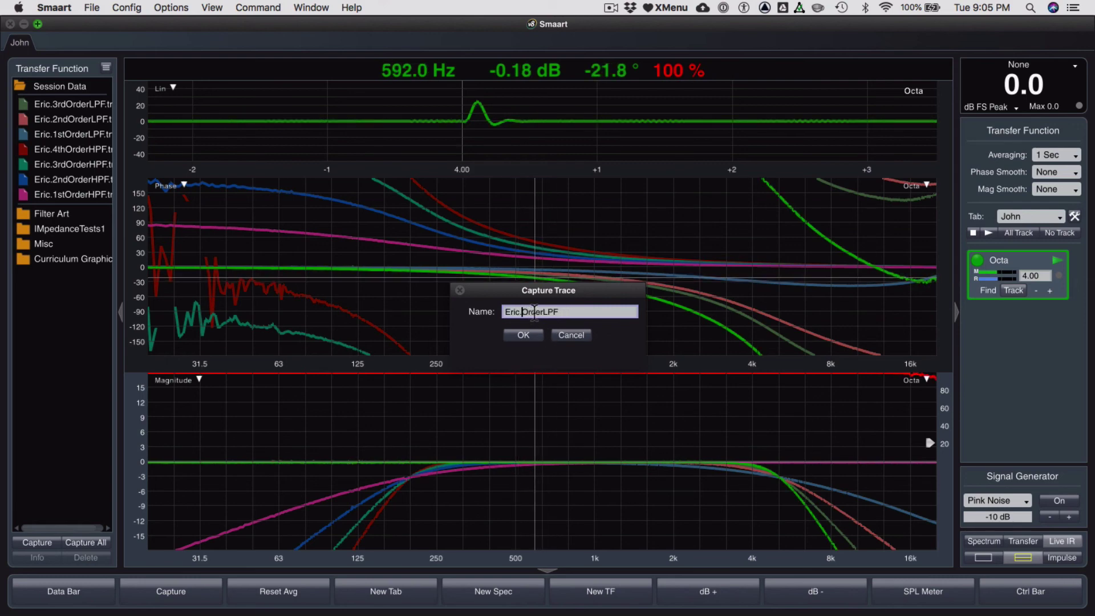
{"action": "key", "text": "BackSpace"}
{"action": "key", "text": "BackSpace"}
{"action": "key", "text": "BackSpace"}
{"action": "type", "text": "4th"}
{"action": "key", "text": "Return"}
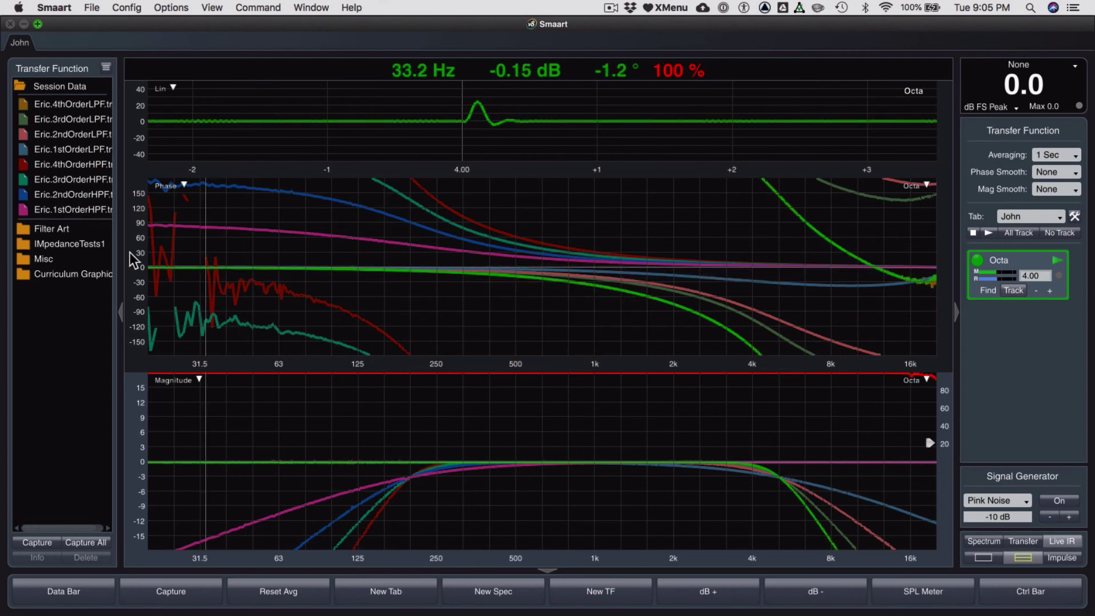
Step: Hide the four captured high-pass traces, first to fourth order, to examine the low-pass traces on their own
{"action": "left_click", "coordinate": [23, 209]}
{"action": "left_click", "coordinate": [23, 194]}
{"action": "left_click", "coordinate": [22, 179]}
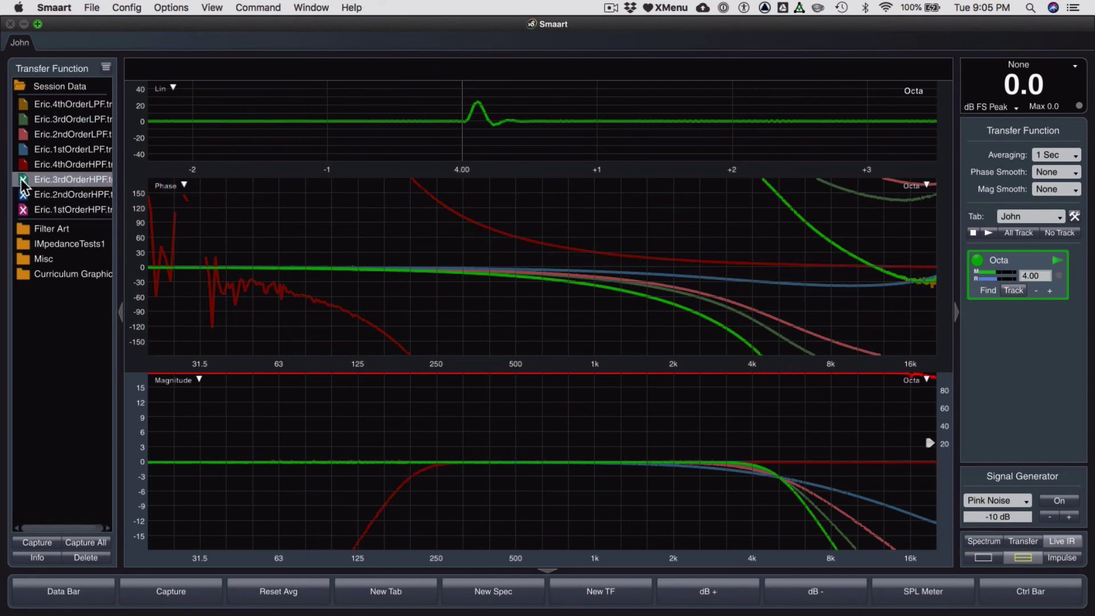
{"action": "left_click", "coordinate": [23, 165]}
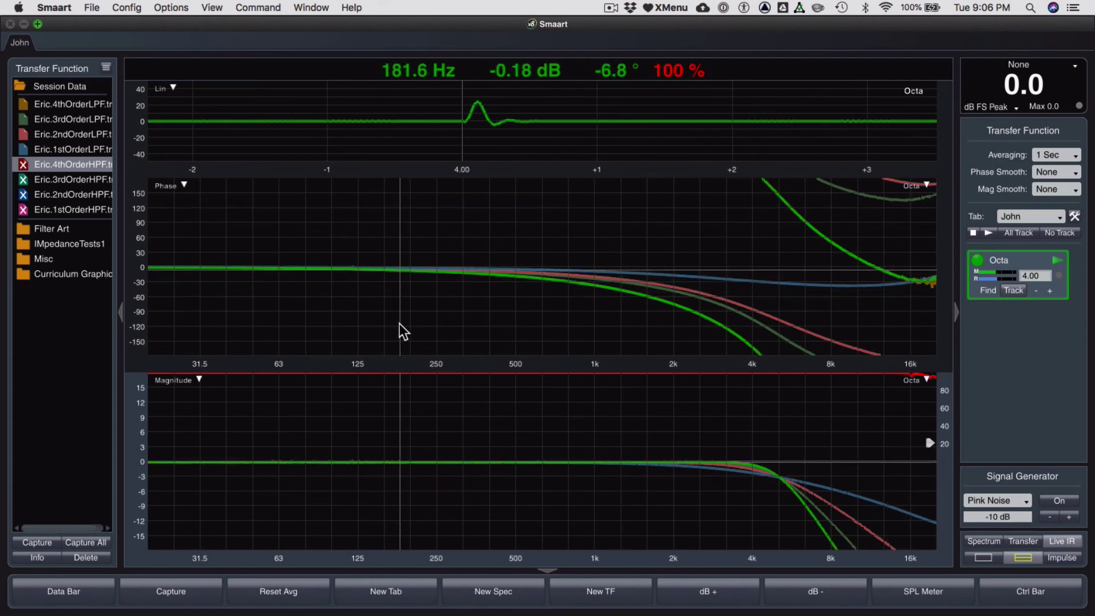
Step: Show the four captured high-pass traces again, first to fourth order, alongside the low-pass traces
{"action": "left_click", "coordinate": [24, 209]}
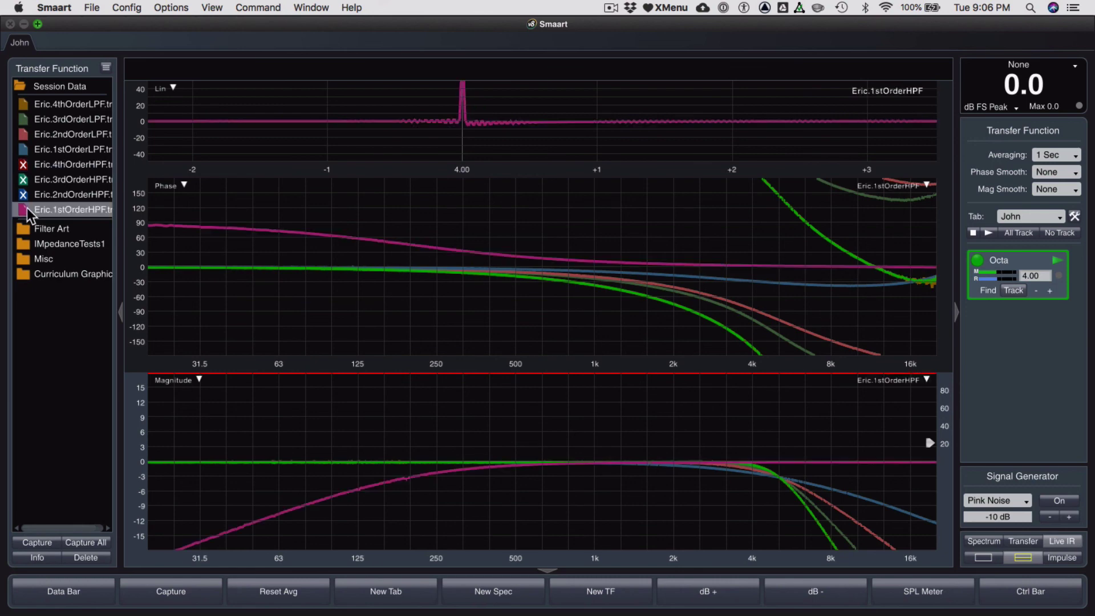
{"action": "left_click", "coordinate": [23, 194]}
{"action": "left_click", "coordinate": [22, 180]}
{"action": "left_click", "coordinate": [23, 164]}
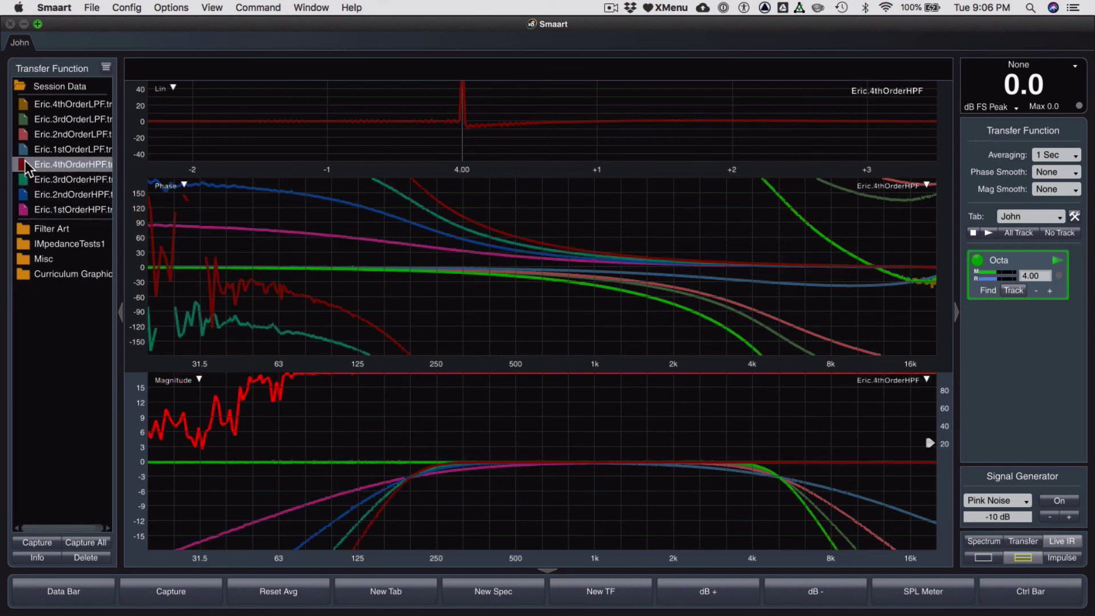